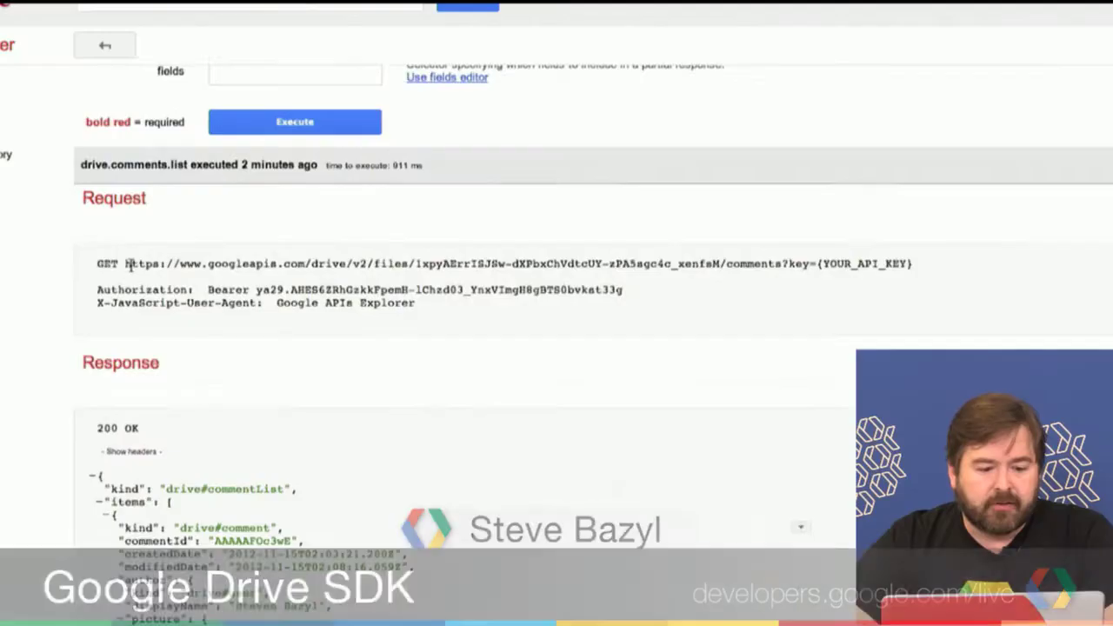
Scroll up to the drive.comments.list form with the document's file ID filled in
scroll(198, 173, "up", 5)
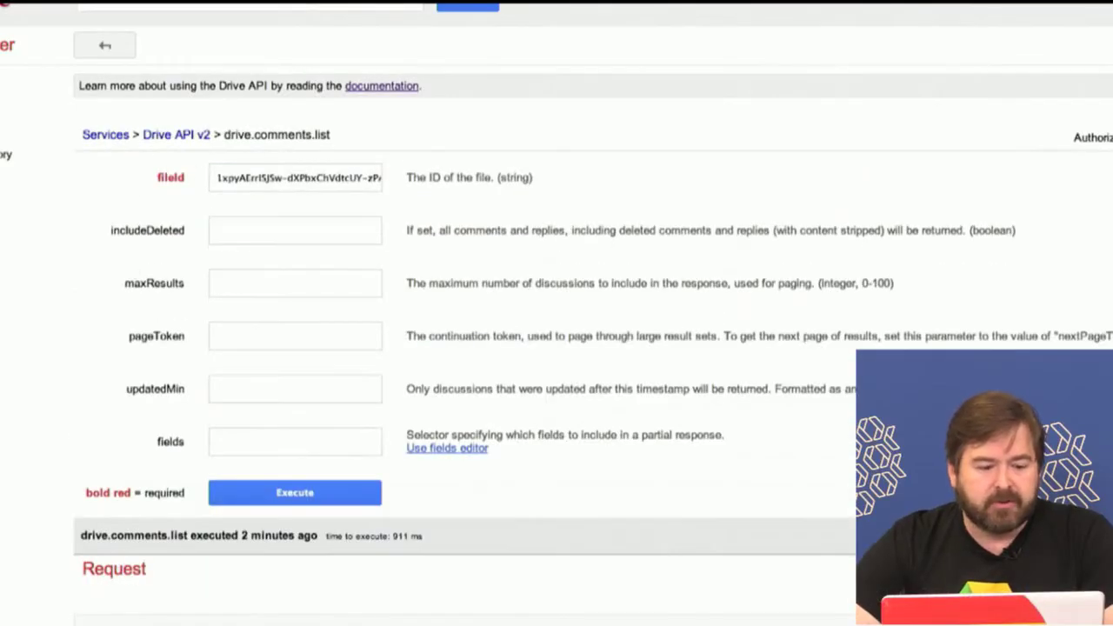
Run drive.comments.insert on the pasted file ID with content 'This is a comment!', getting 200 OK
left_click(176, 138)
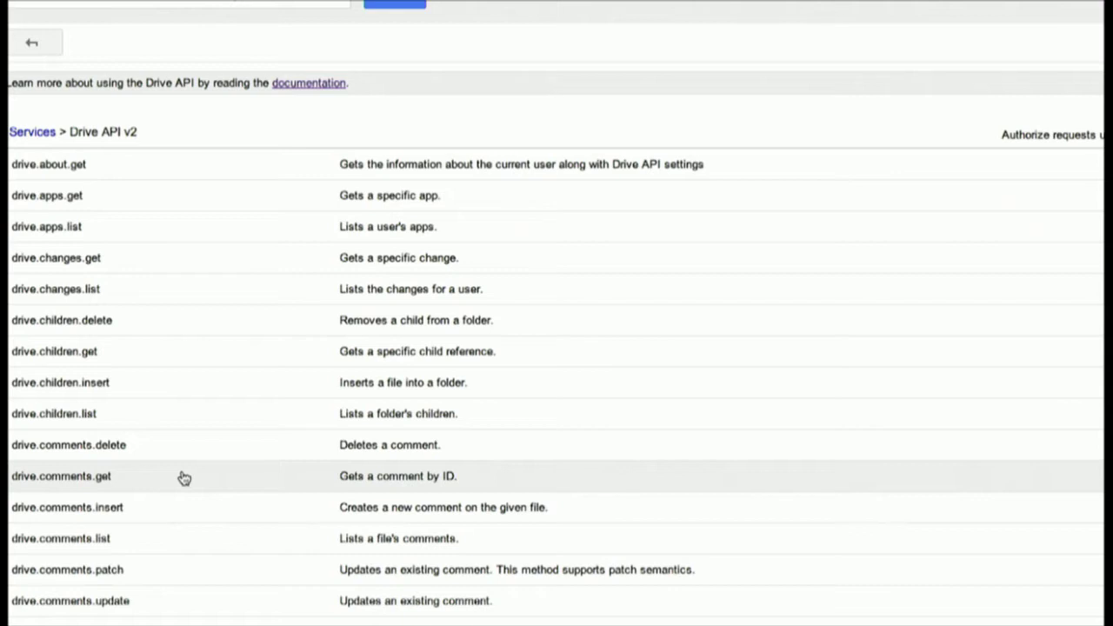
scroll(185, 509, "down", 1)
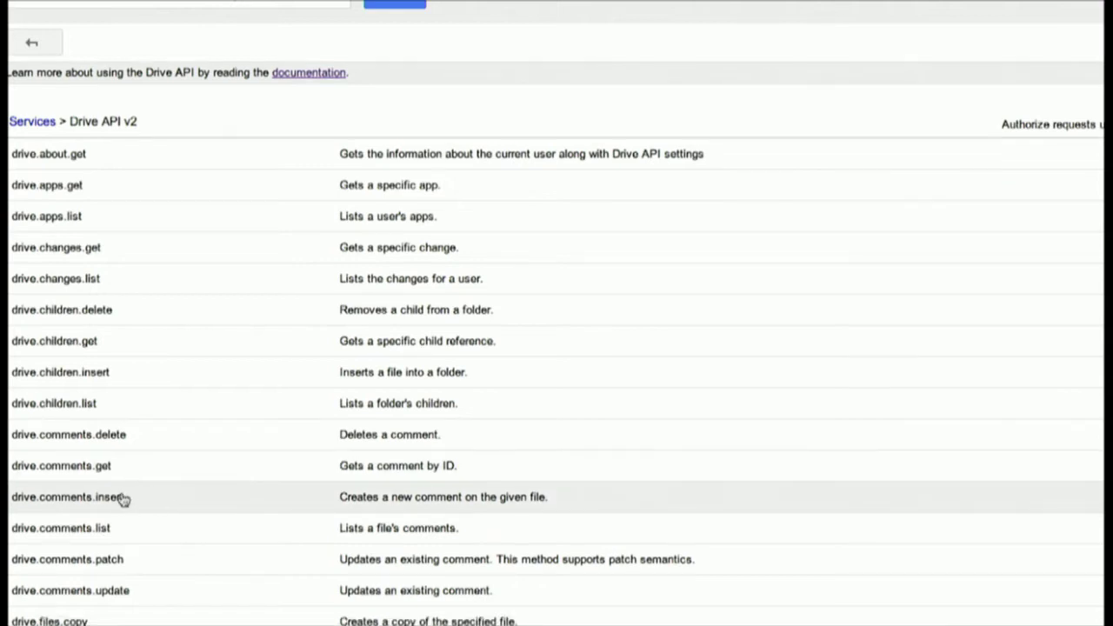
left_click(77, 502)
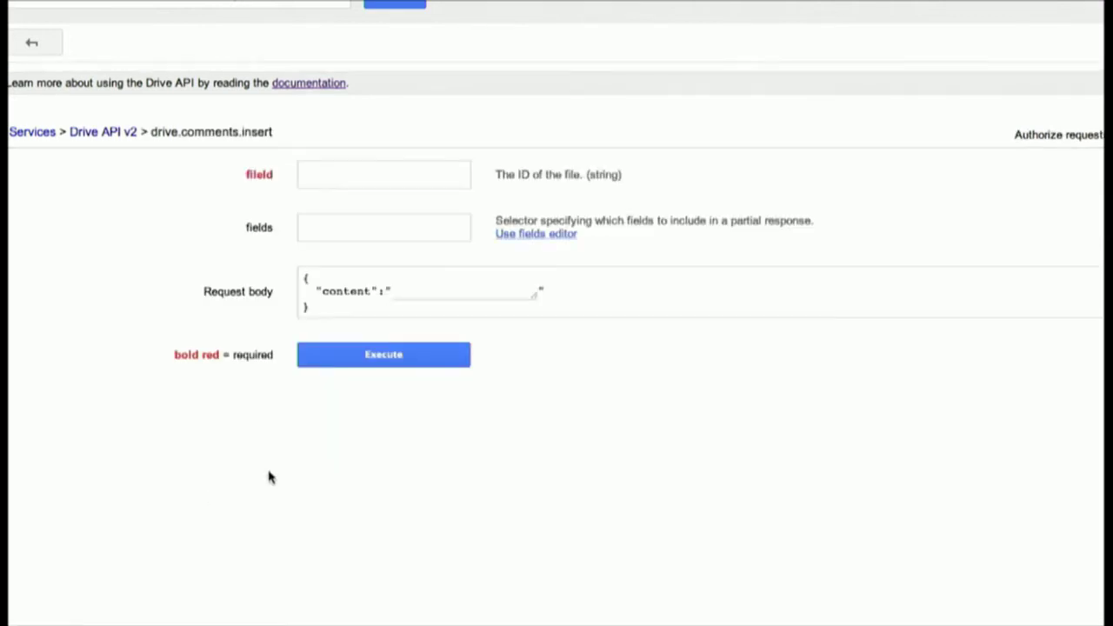
left_click(333, 179)
key("ctrl+v")
key("Tab")
key("Tab")
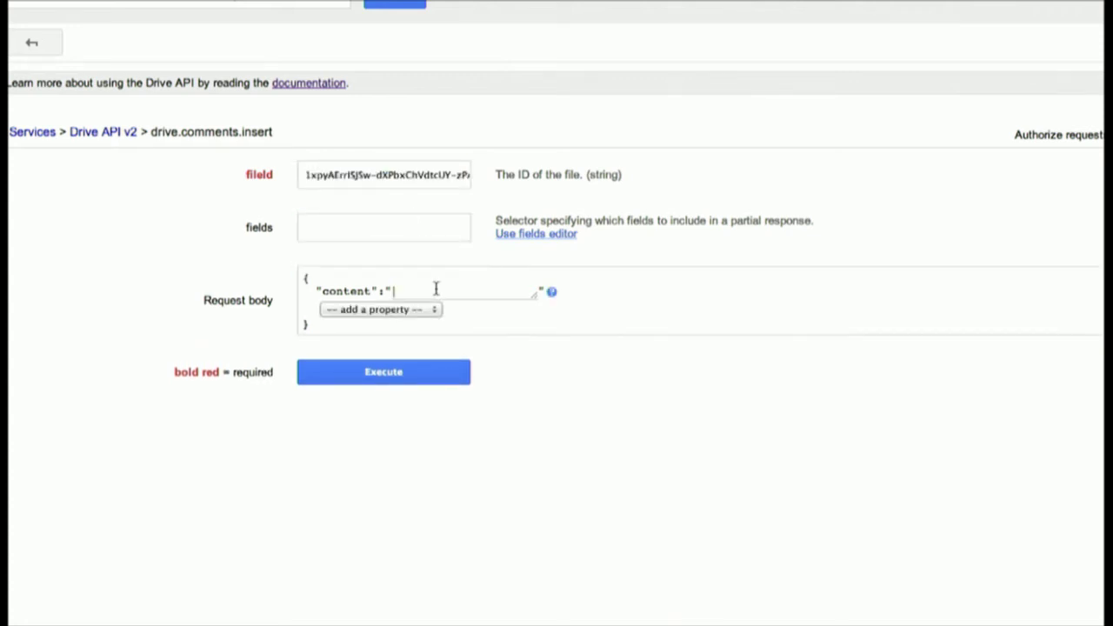
type("This is a commme")
left_click(427, 373)
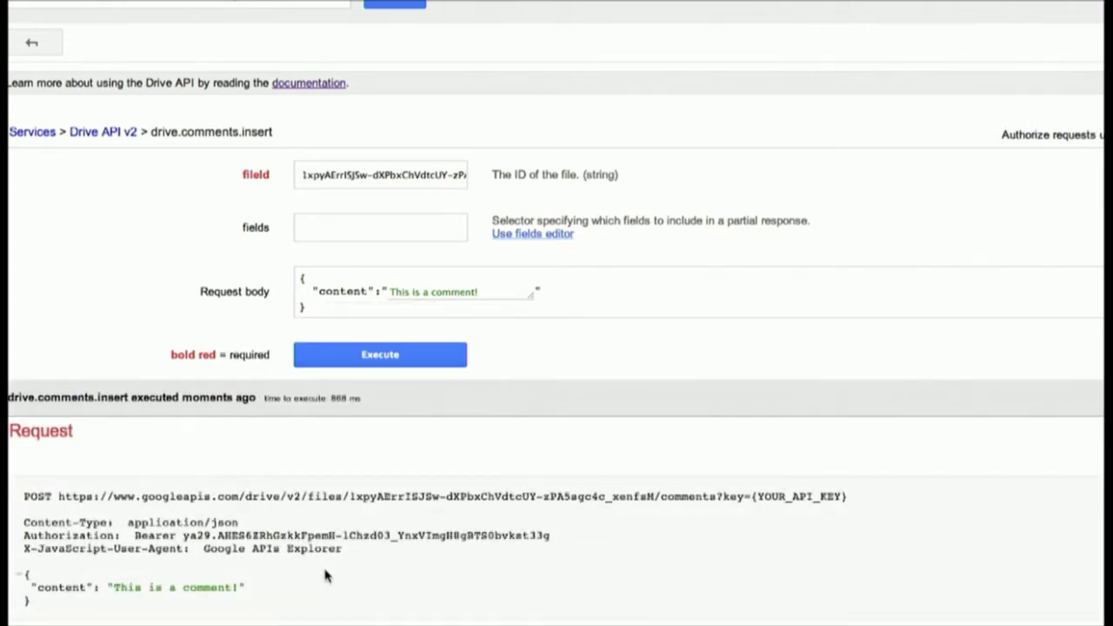
scroll(326, 576, "down", 5)
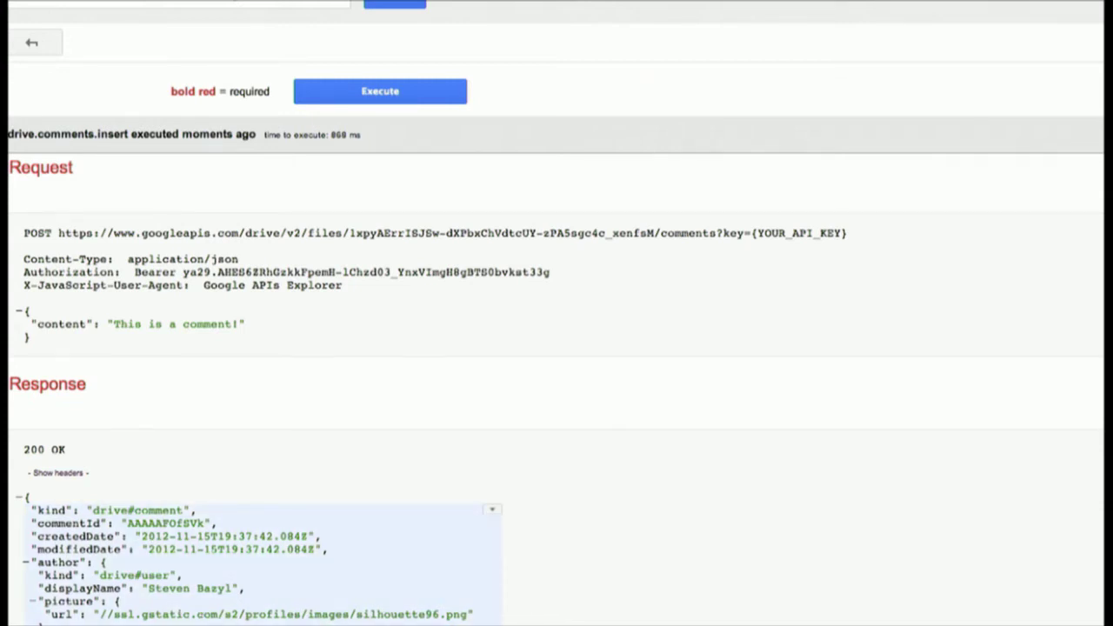
scroll(273, 406, "up", 3)
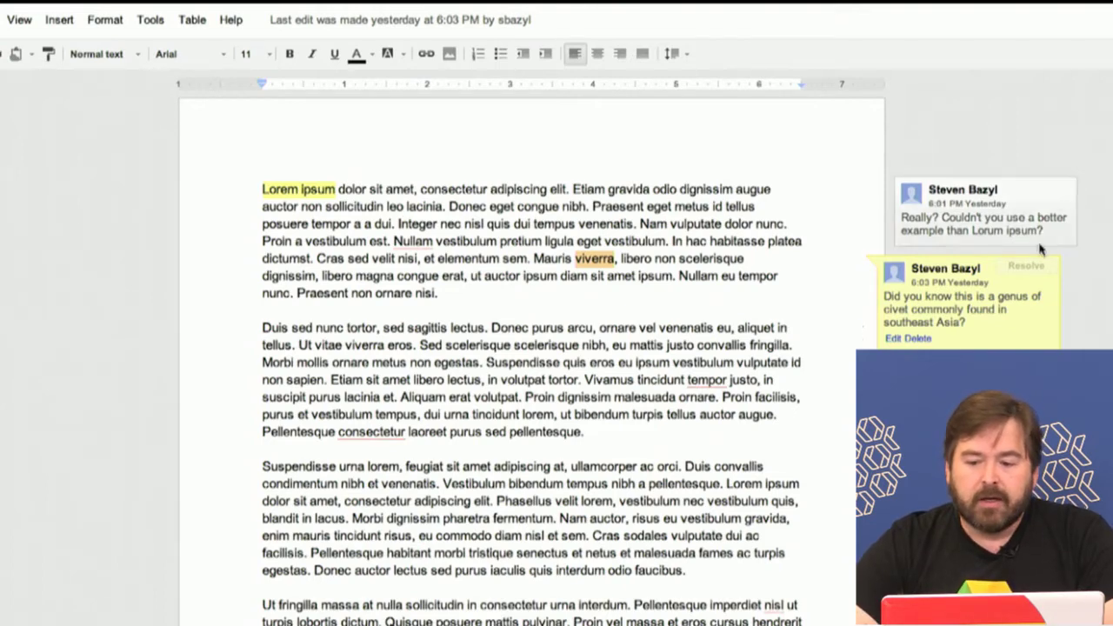
Check 'This is a comment!' in the Doc's comment stream, then close the stream
key("ctrl+alt+shift+a")
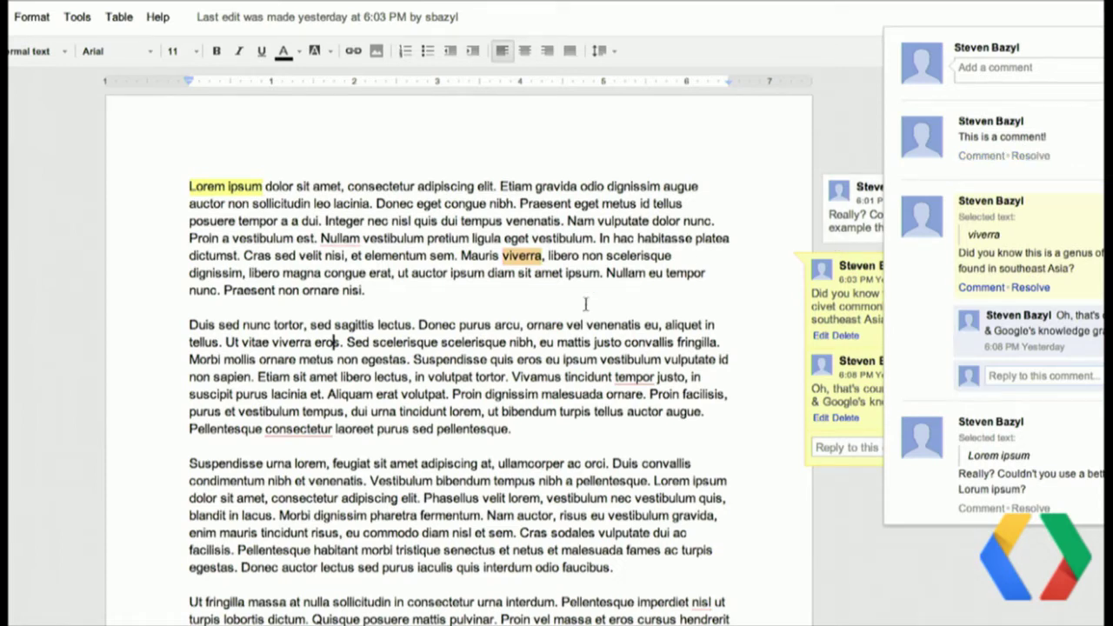
left_click(452, 403)
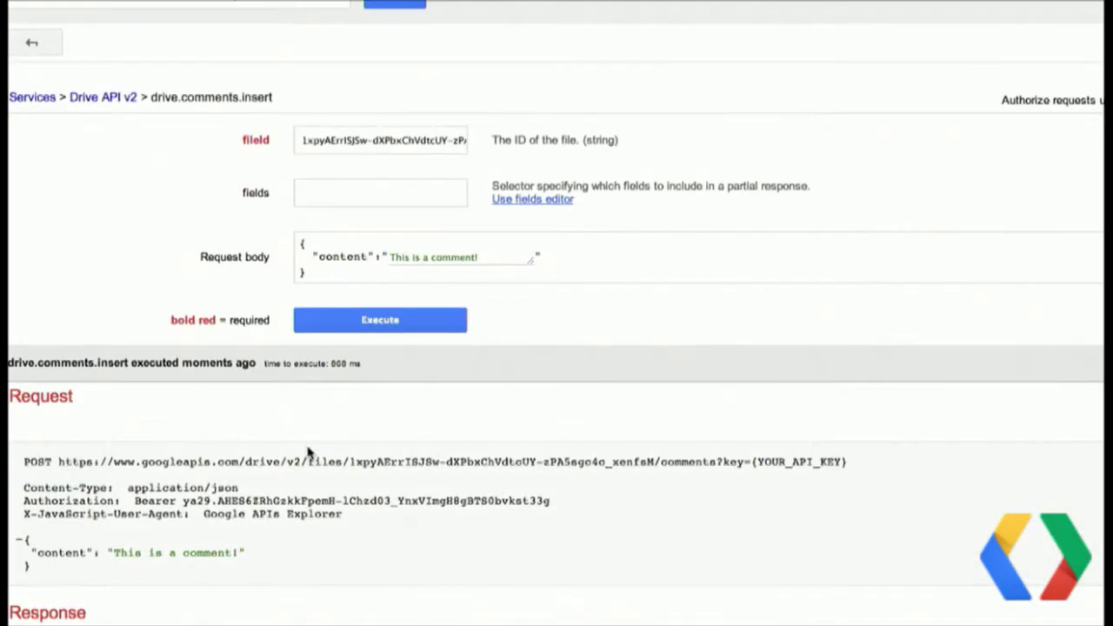
scroll(307, 452, "down", 3)
Run drive.comments.list for the pasted document file ID
scroll(307, 452, "up", 3)
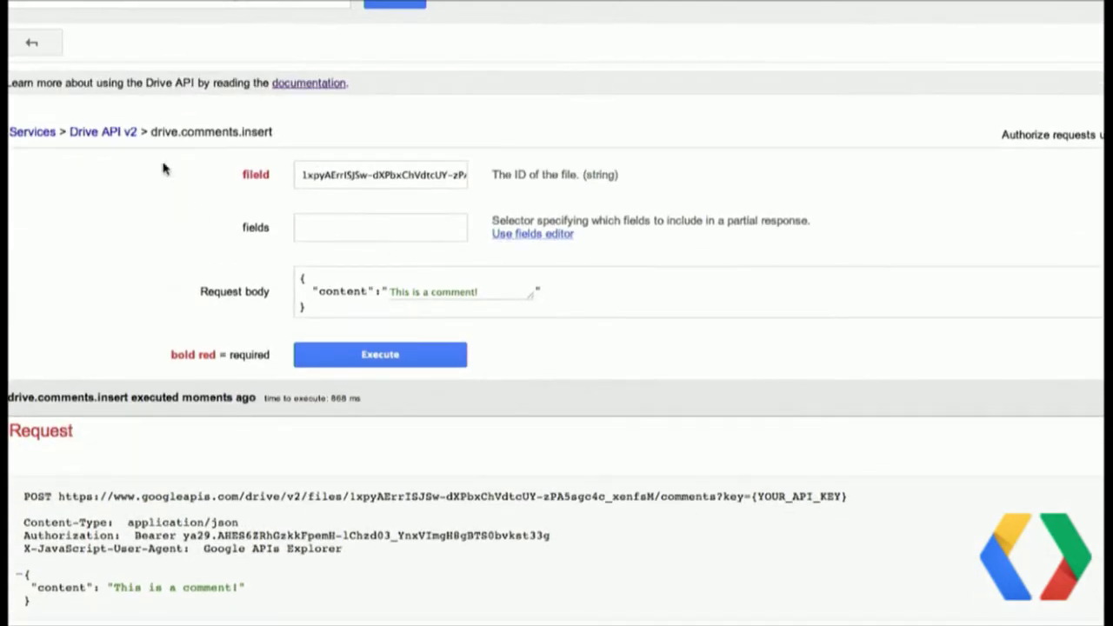
left_click(120, 133)
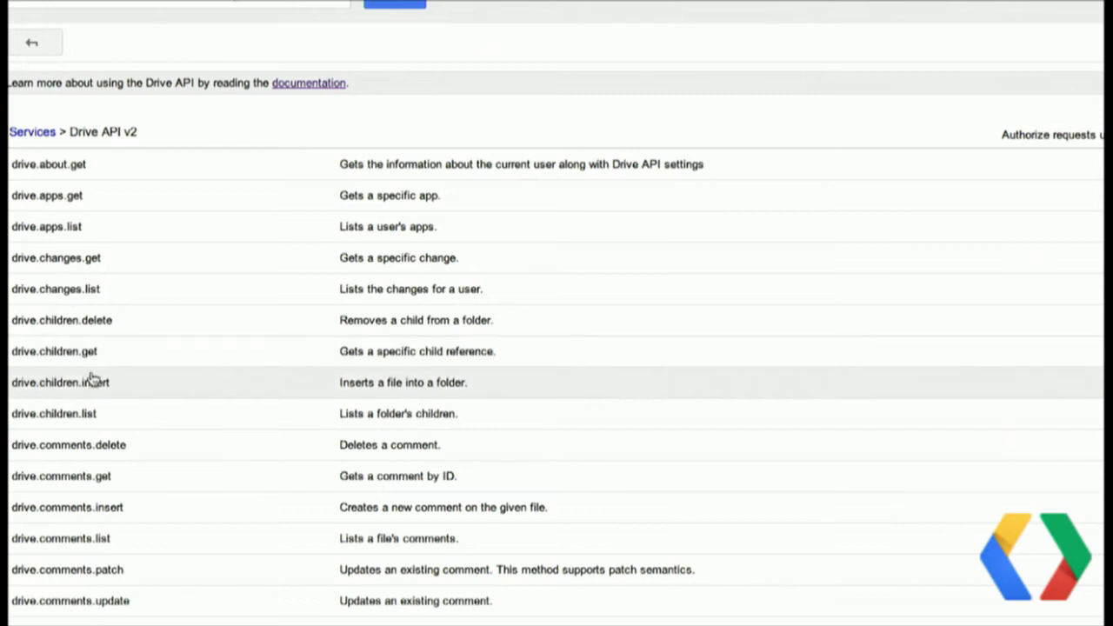
left_click(104, 537)
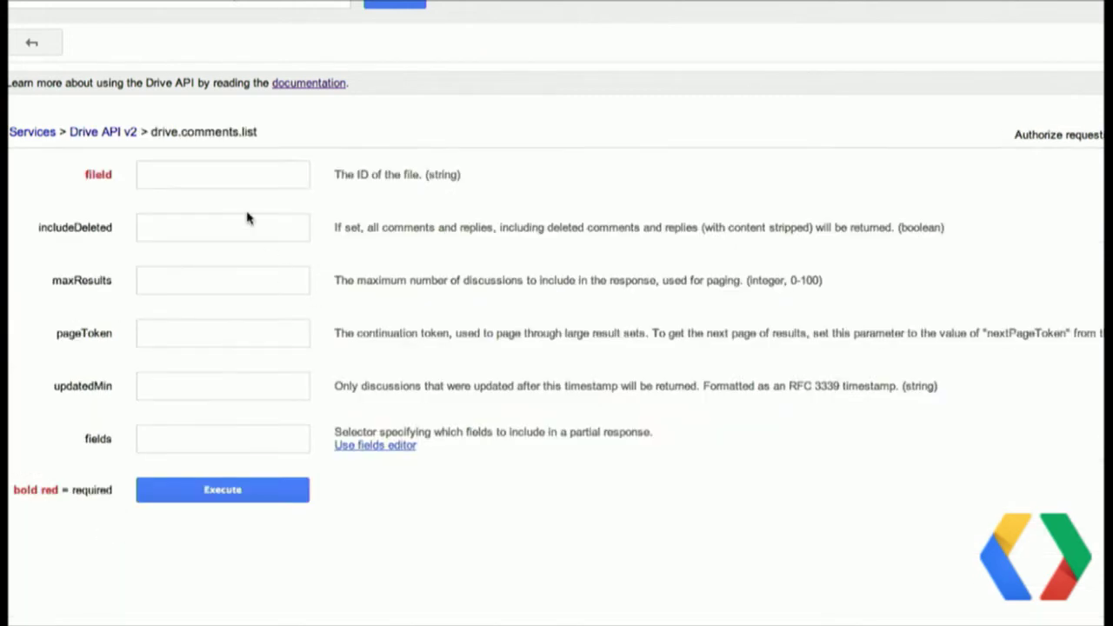
left_click(236, 175)
key("ctrl+v")
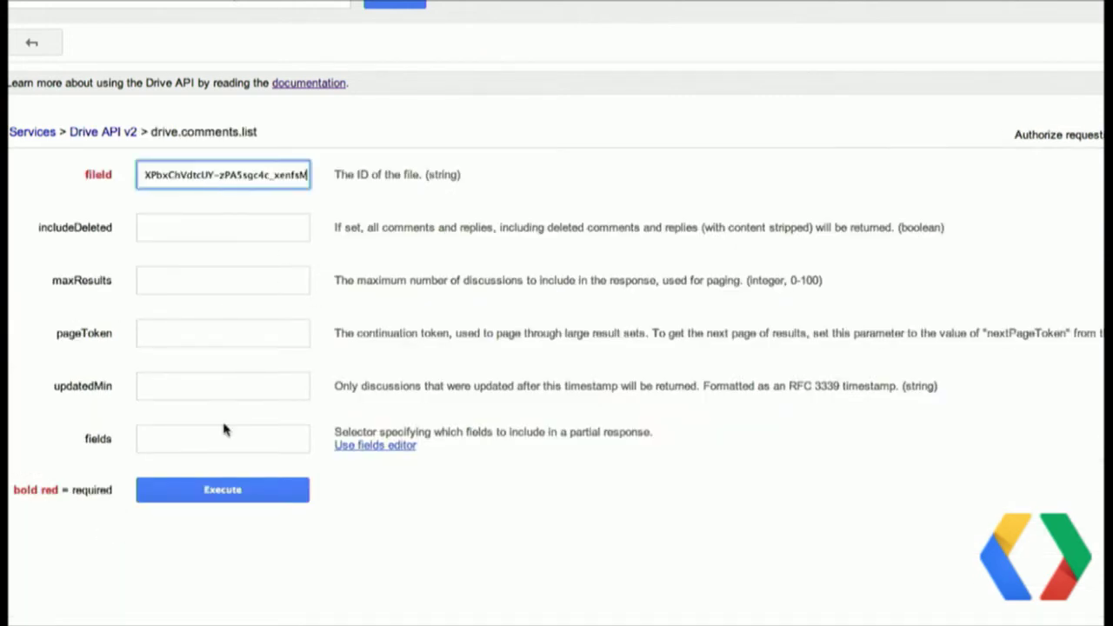
left_click(229, 490)
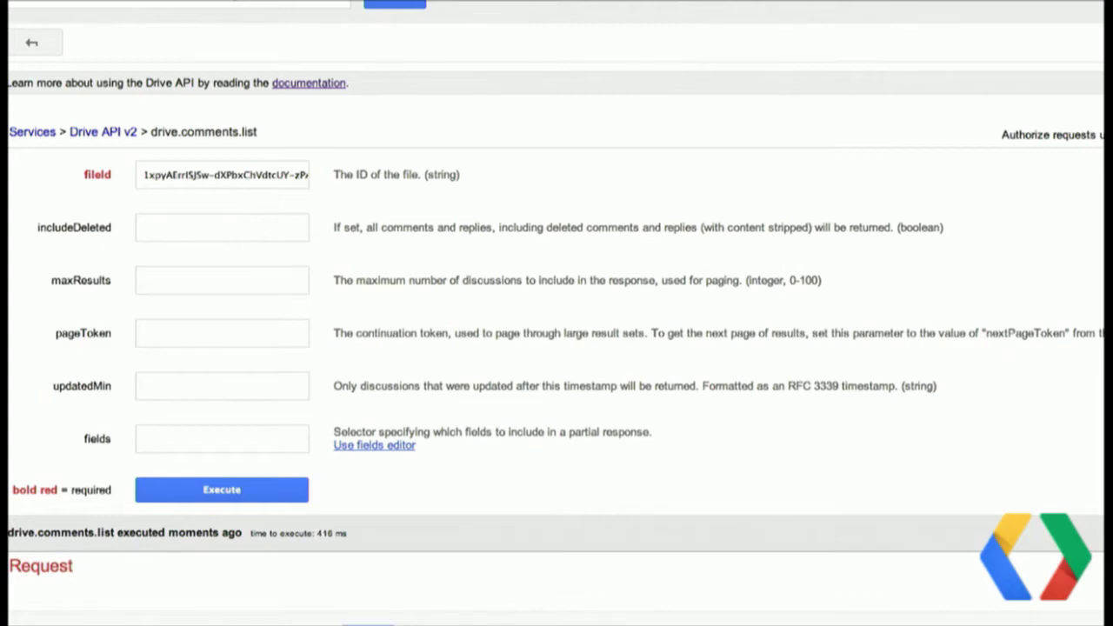
Select the viverra comment's ID AAAAAFOc3wE in the response
scroll(556, 348, "down", 15)
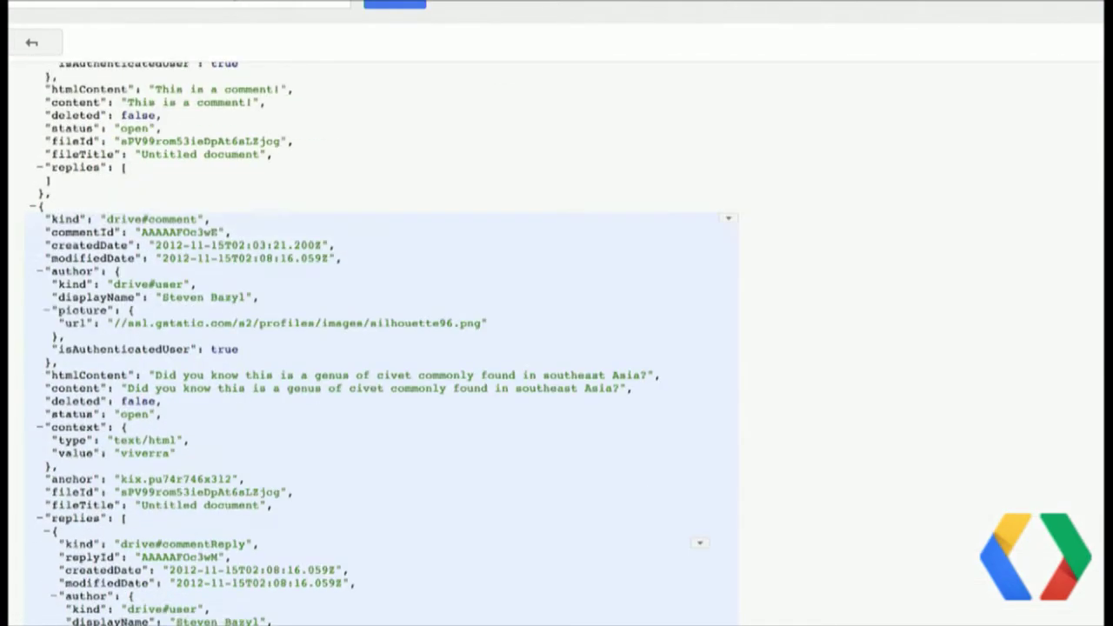
scroll(556, 348, "up", 3)
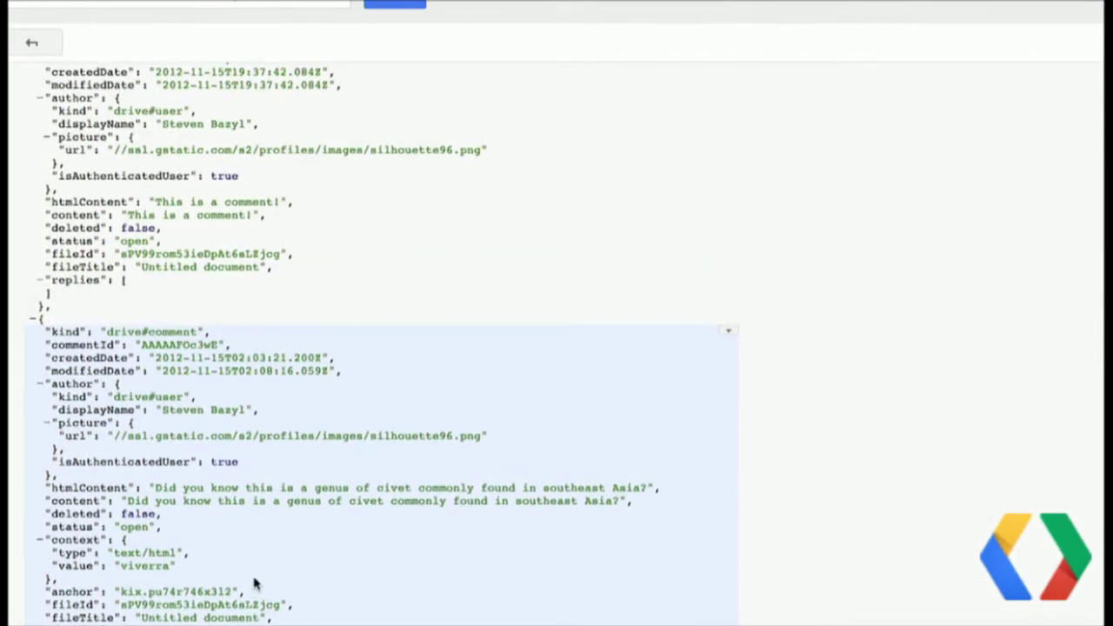
scroll(191, 513, "down", 2)
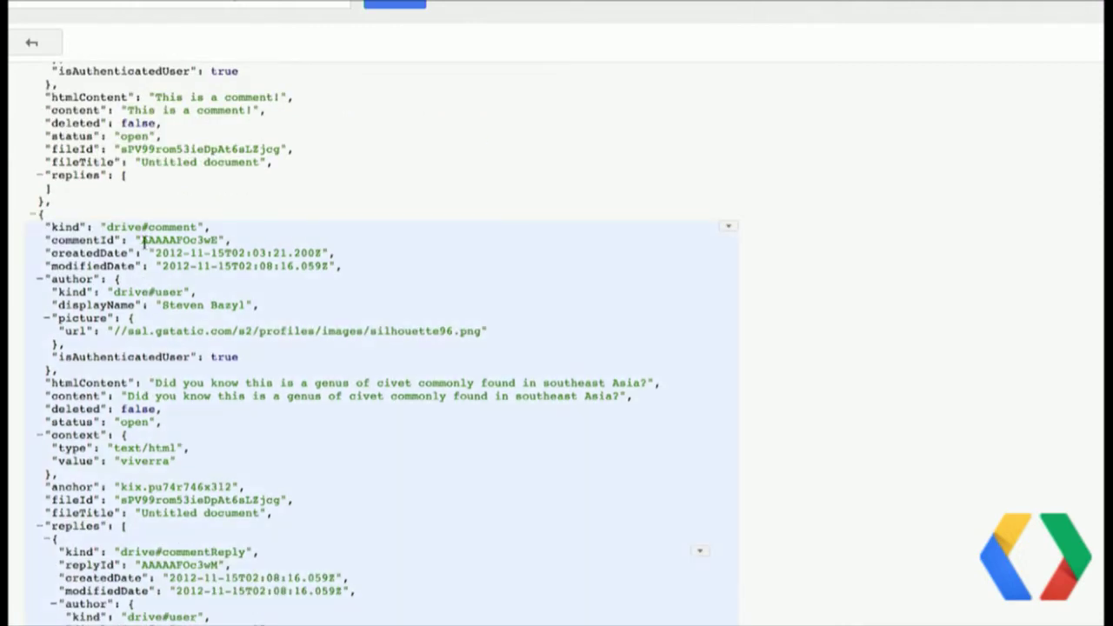
left_click_drag(144, 240, 219, 239)
key("ctrl+c")
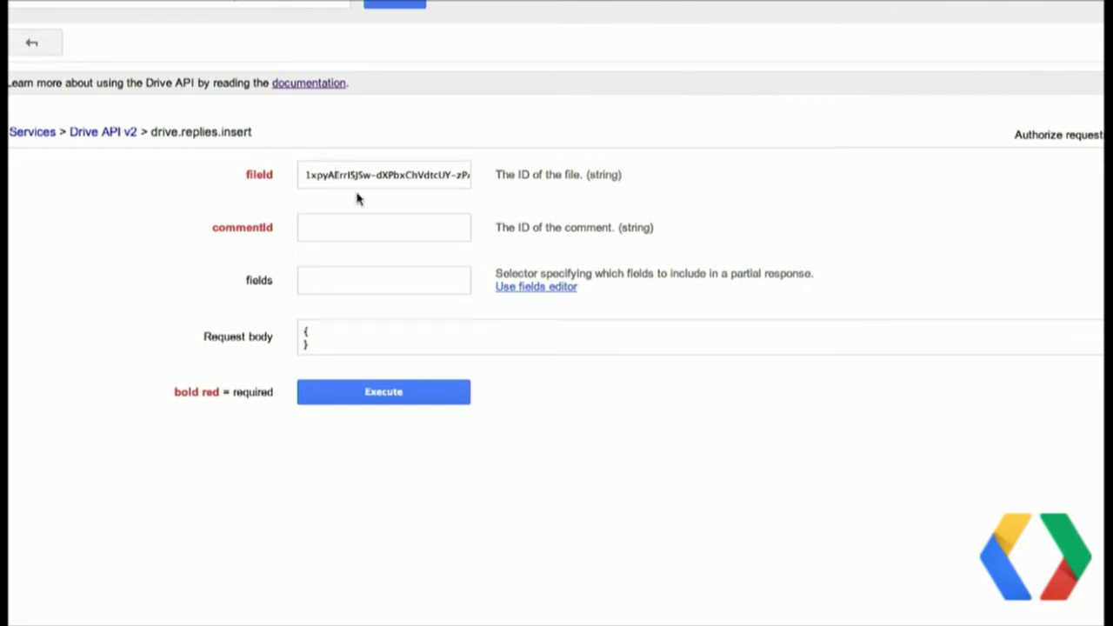
Fill drive.replies.insert with the copied comment ID and a content property 'hurrah!'
left_click(346, 227)
key("ctrl+v")
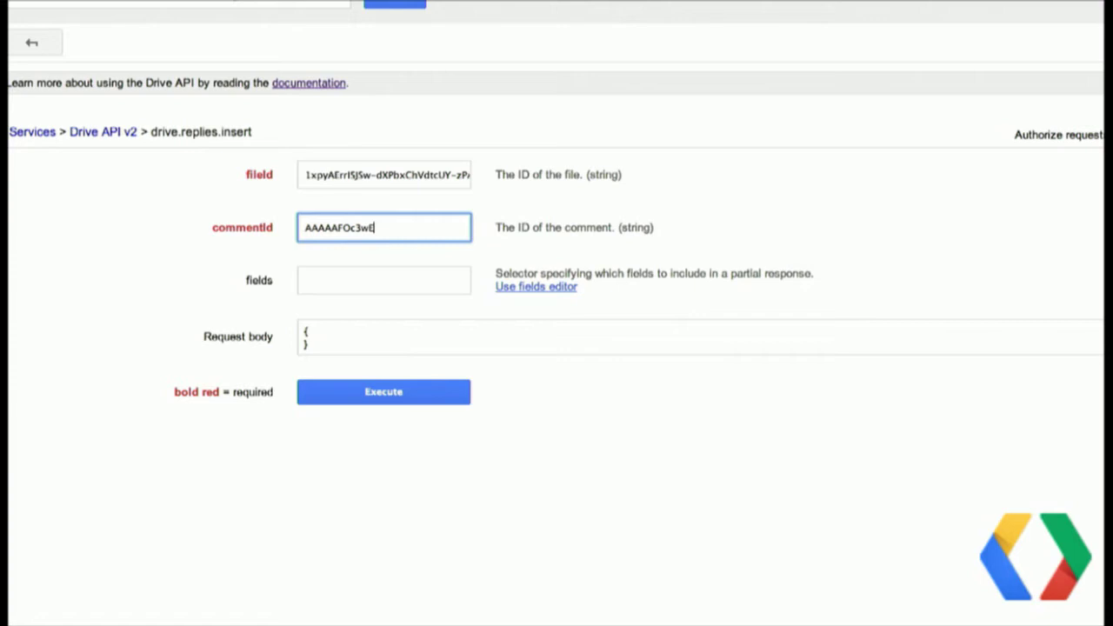
left_click(336, 335)
left_click(356, 346)
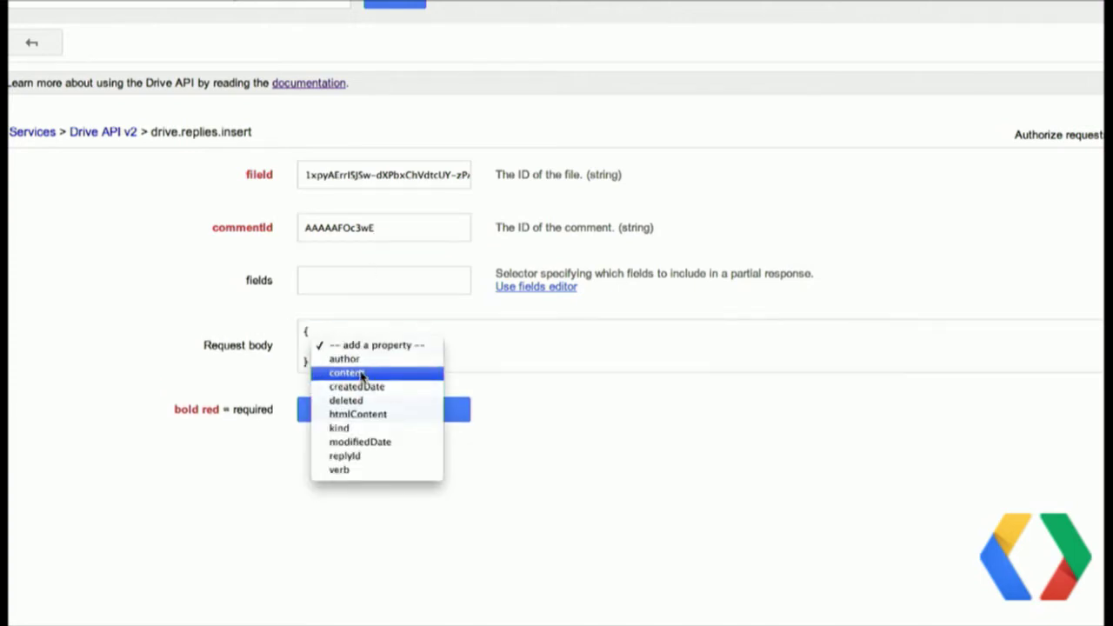
left_click(353, 373)
left_click(438, 347)
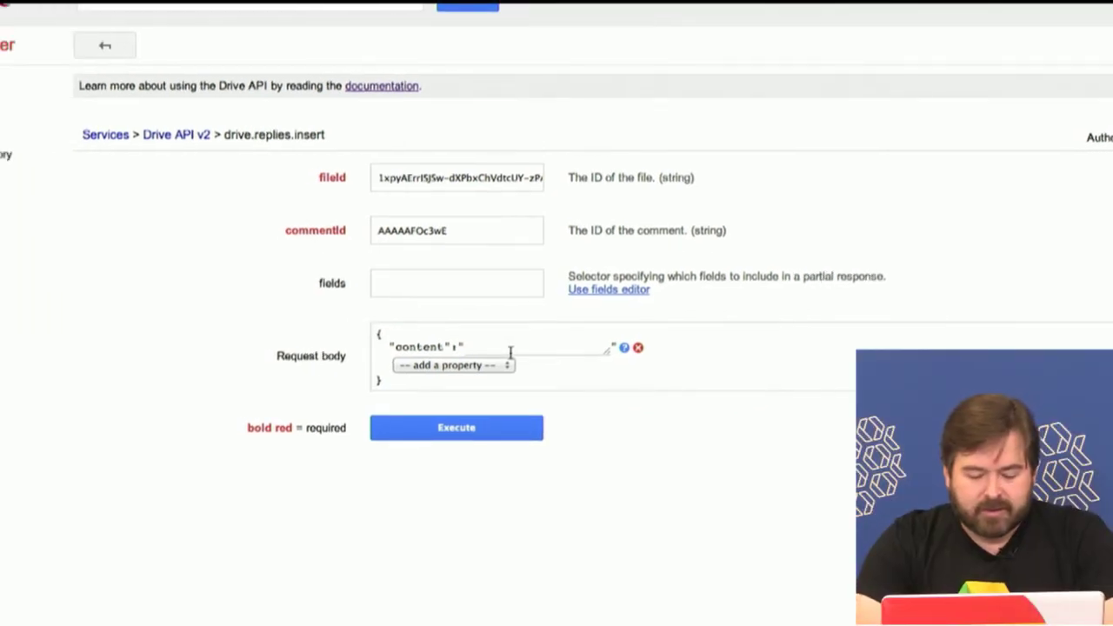
type("hurrah!")
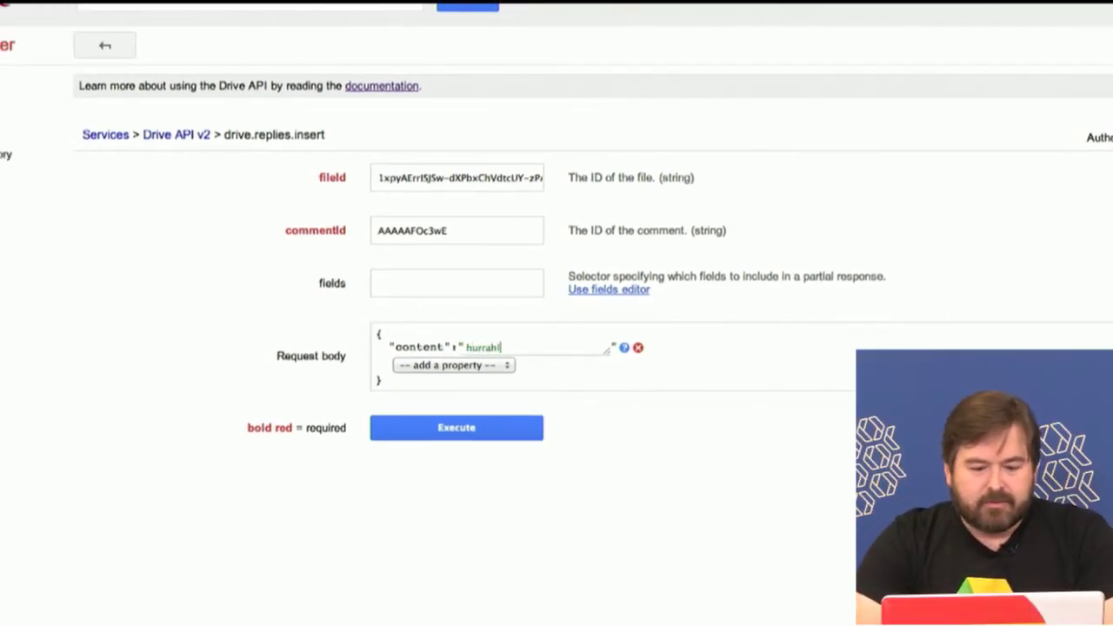
Execute the reply request, granting full Drive access, until it returns 200 OK
left_click(473, 430)
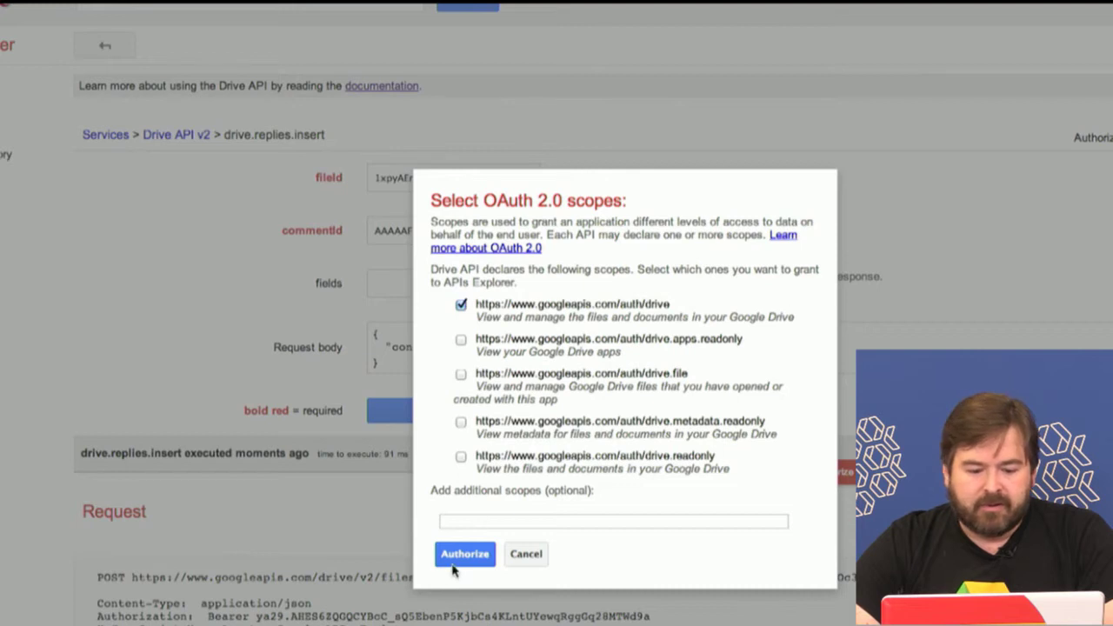
left_click(455, 561)
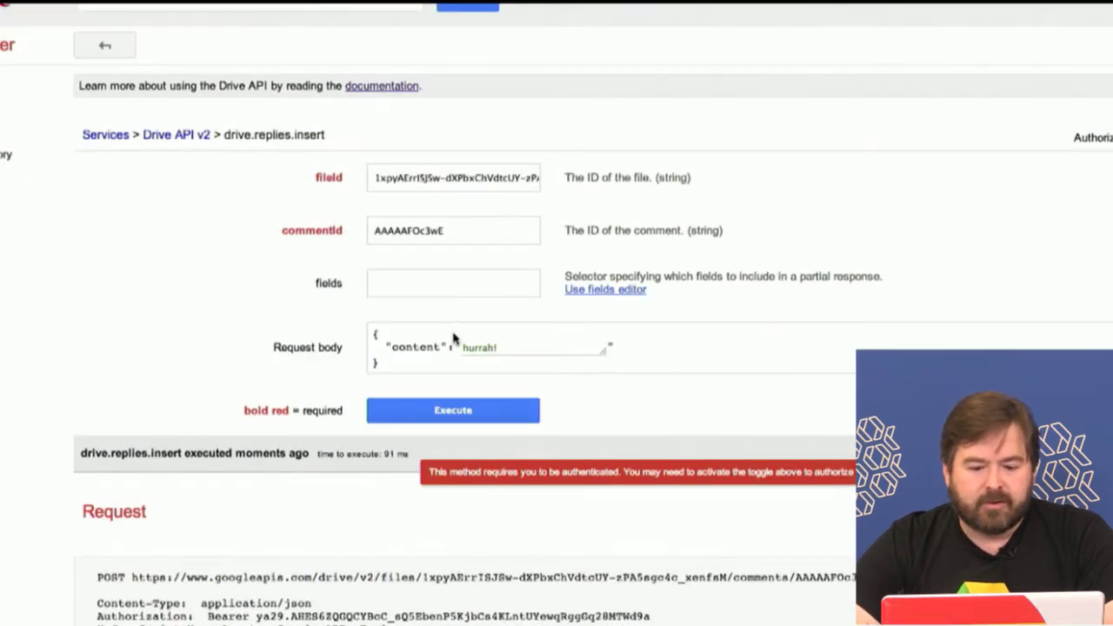
left_click(442, 410)
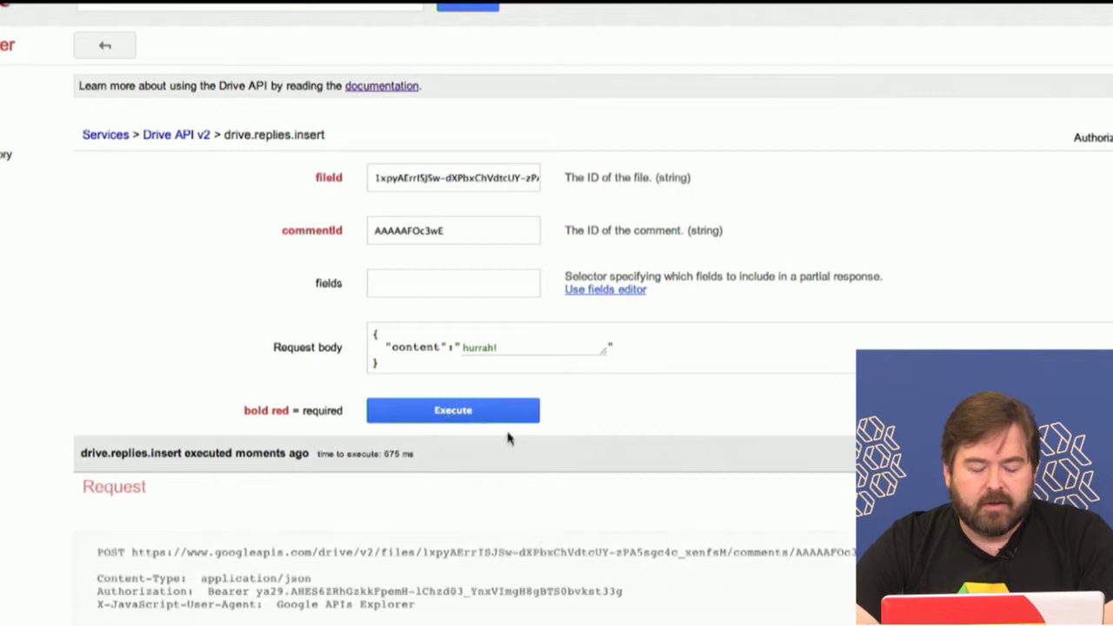
scroll(495, 565, "down", 3)
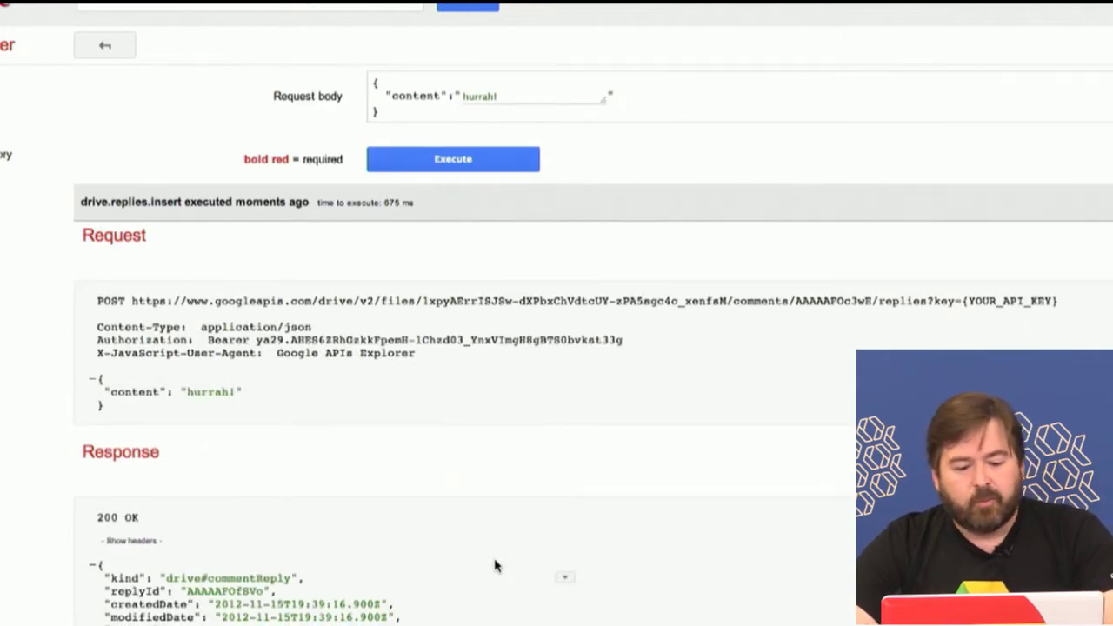
scroll(495, 566, "up", 1)
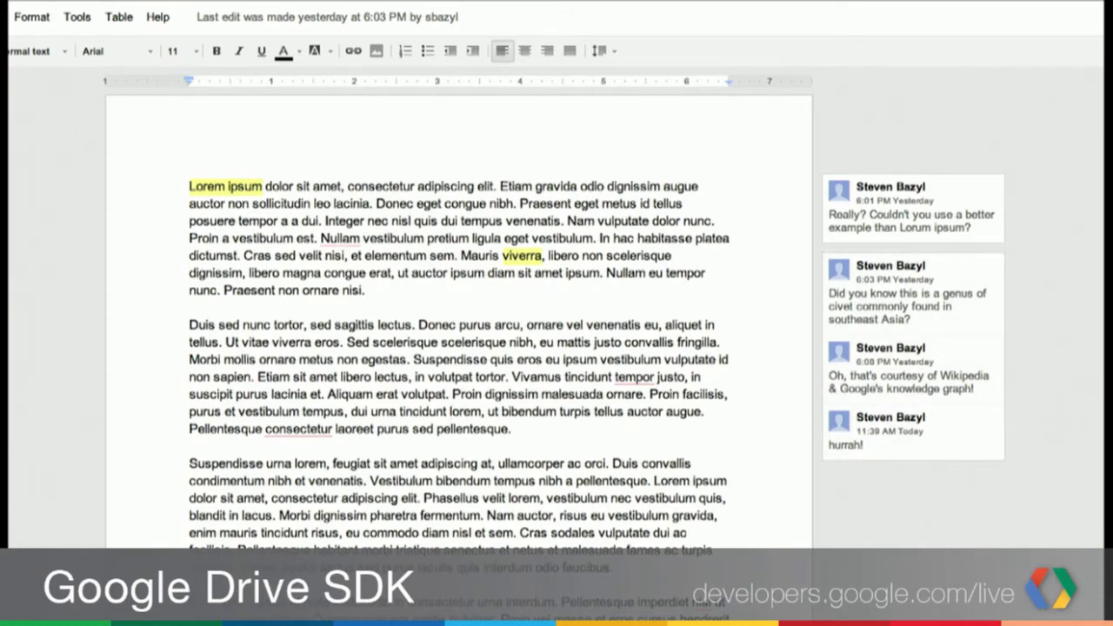
Scroll the Docs comment thread showing the 'hurrah!' reply, then the Manage Comments guide
scroll(459, 348, "down", 3)
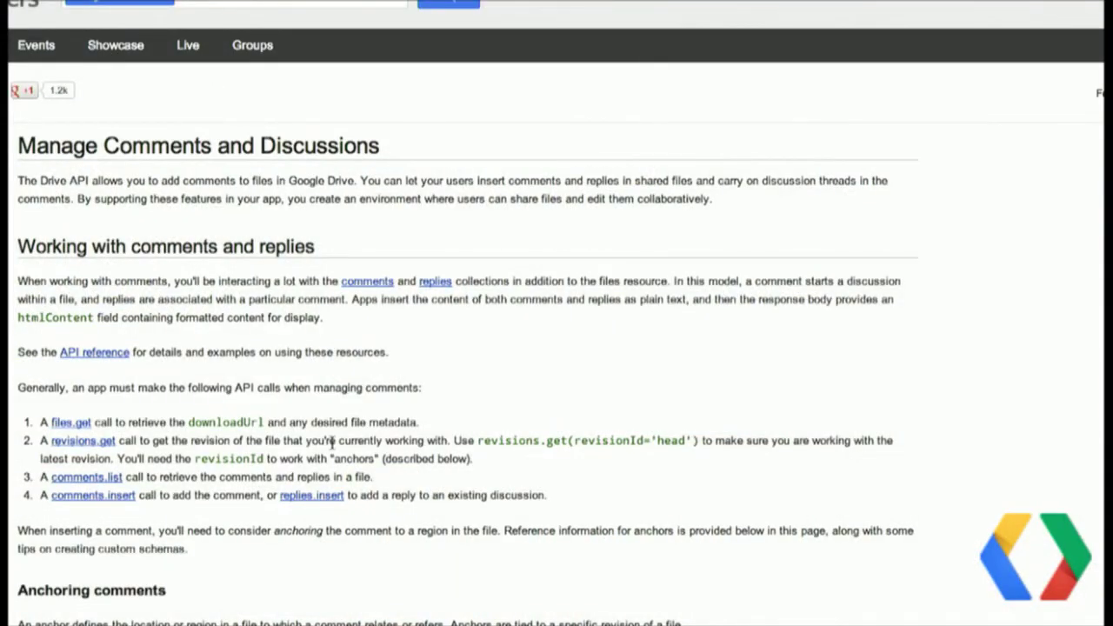
scroll(332, 448, "down", 3)
scroll(332, 448, "down", 3)
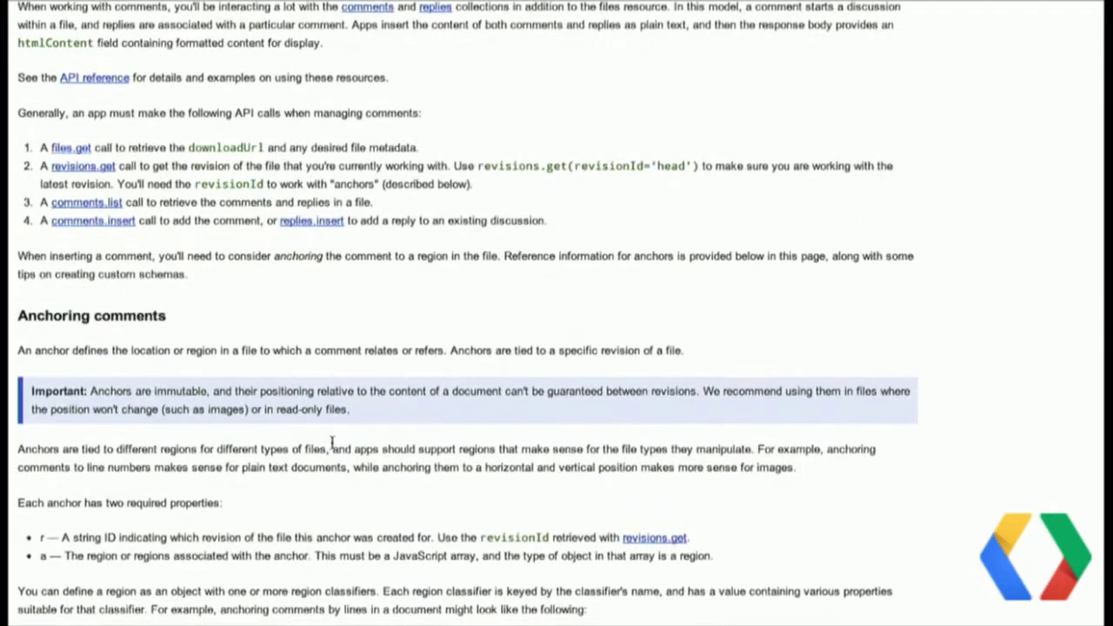
scroll(332, 446, "down", 6)
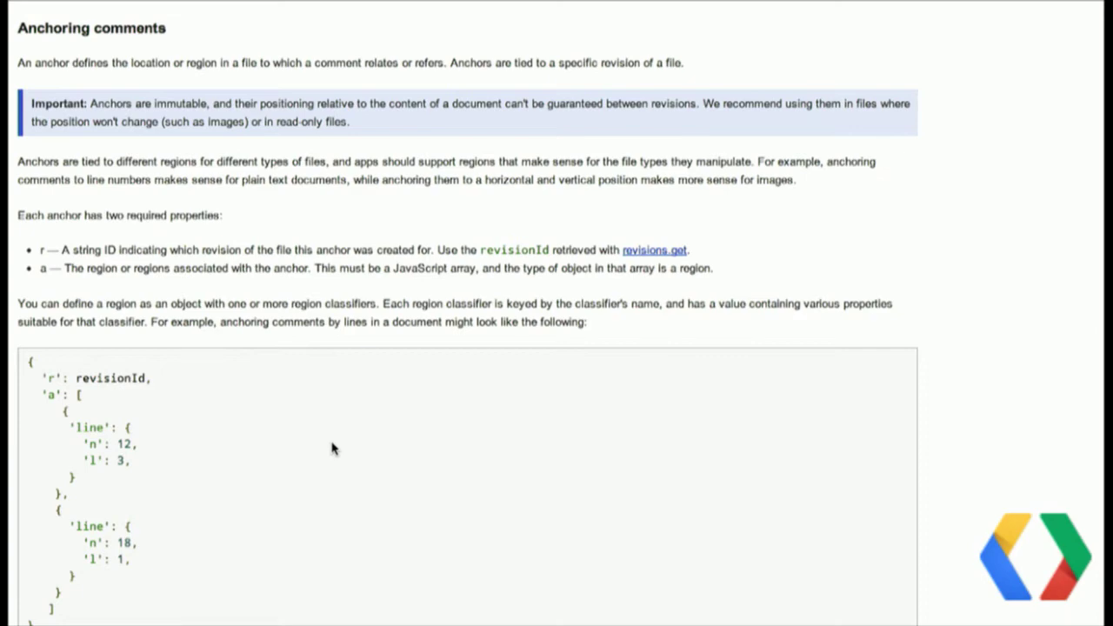
scroll(332, 448, "down", 4)
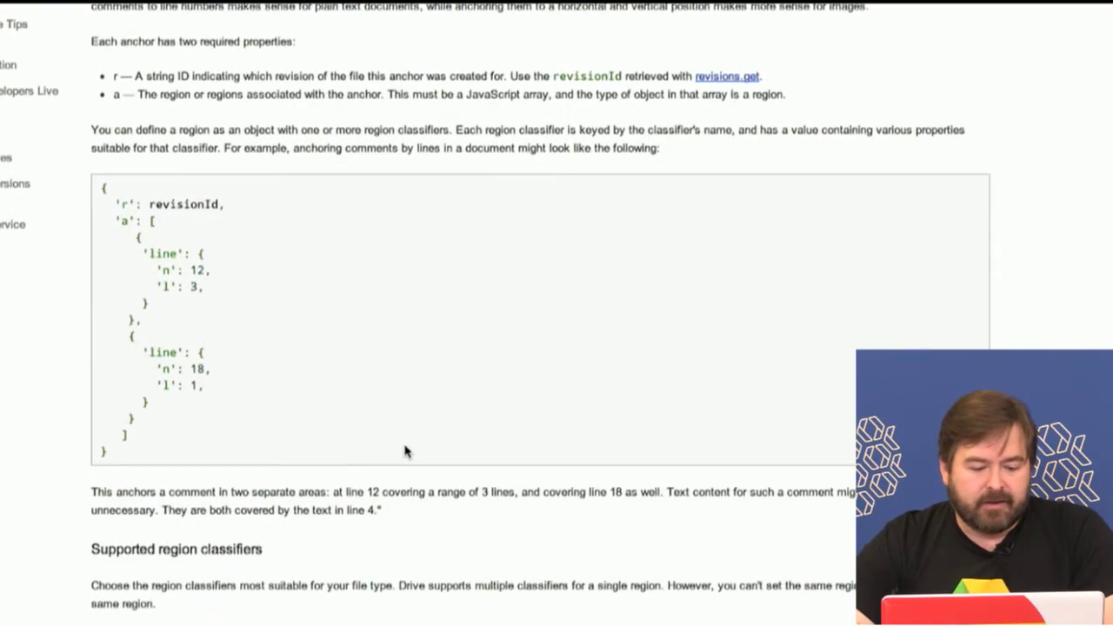
scroll(332, 448, "down", 5)
scroll(405, 451, "down", 7)
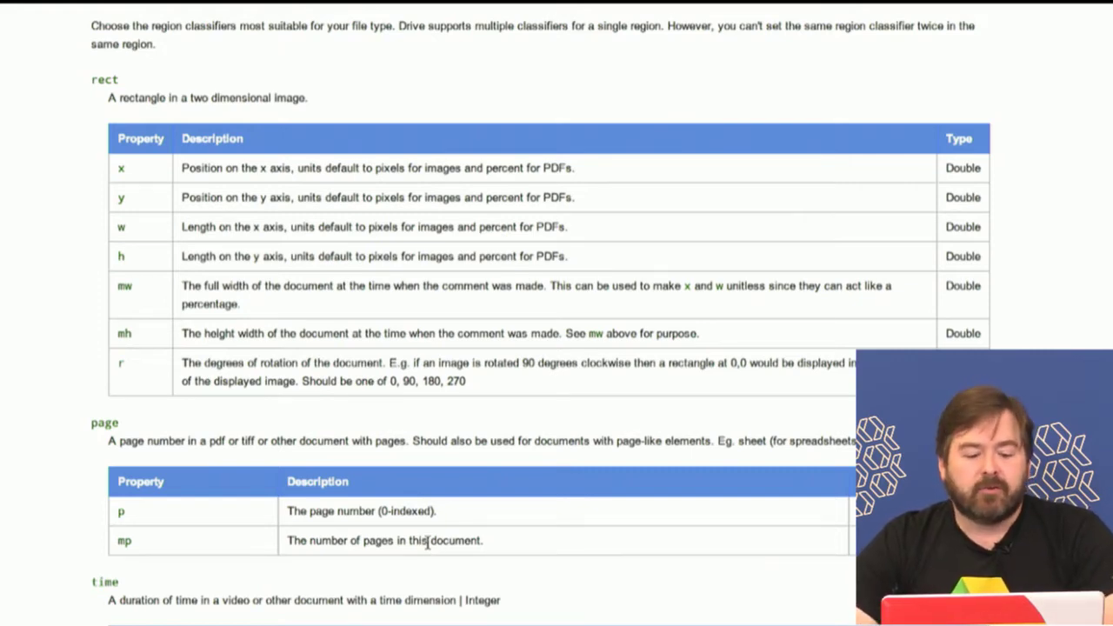
scroll(428, 544, "up", 5)
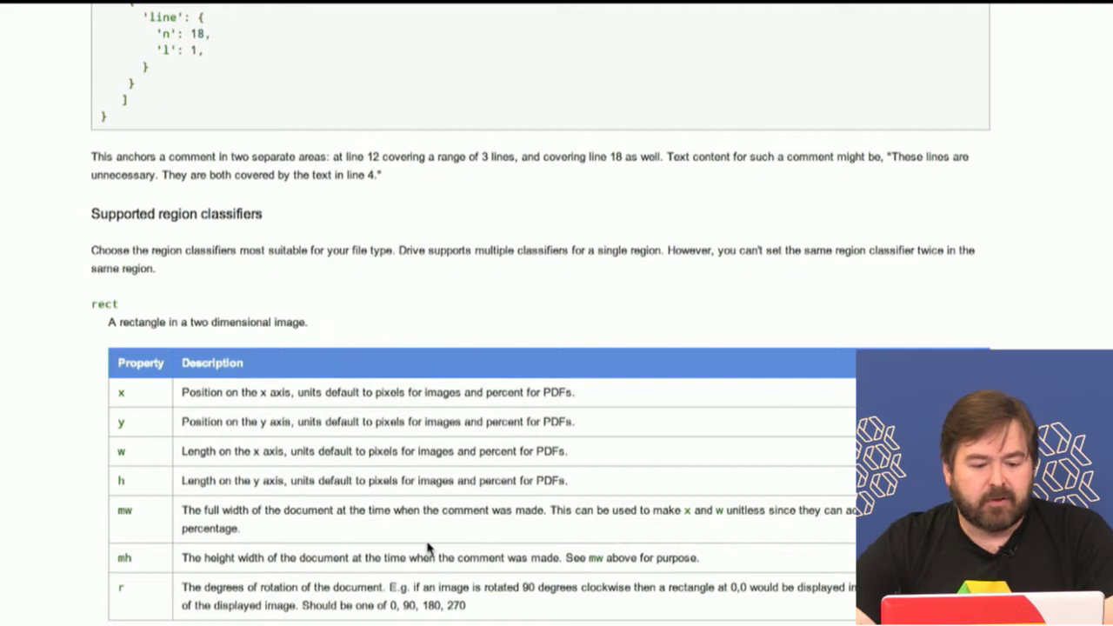
scroll(427, 546, "down", 4)
scroll(427, 542, "down", 5)
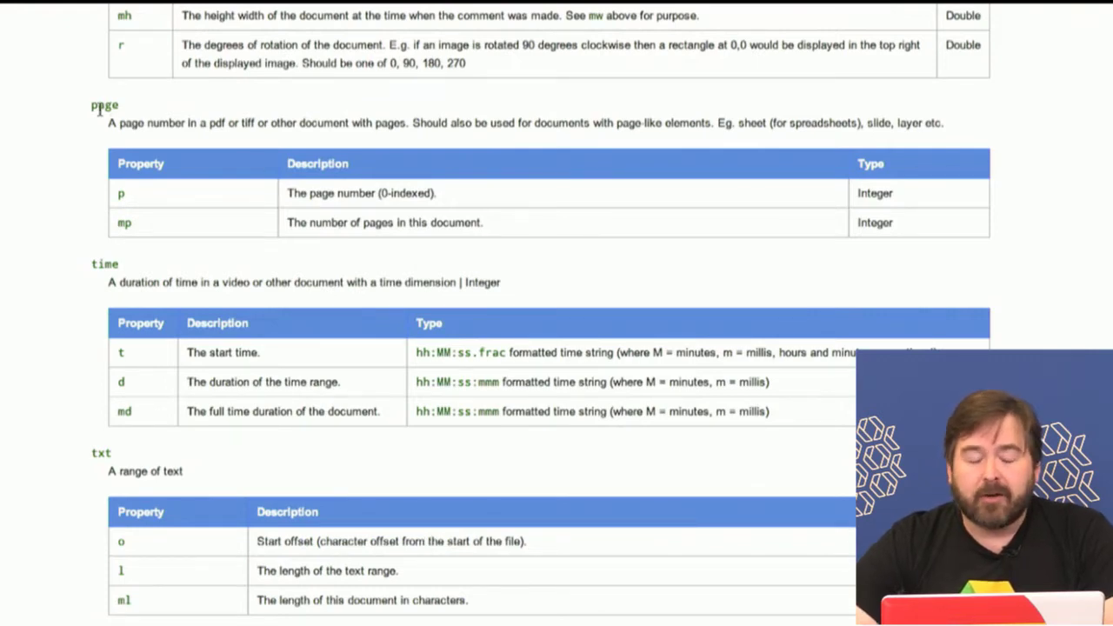
scroll(135, 524, "down", 2)
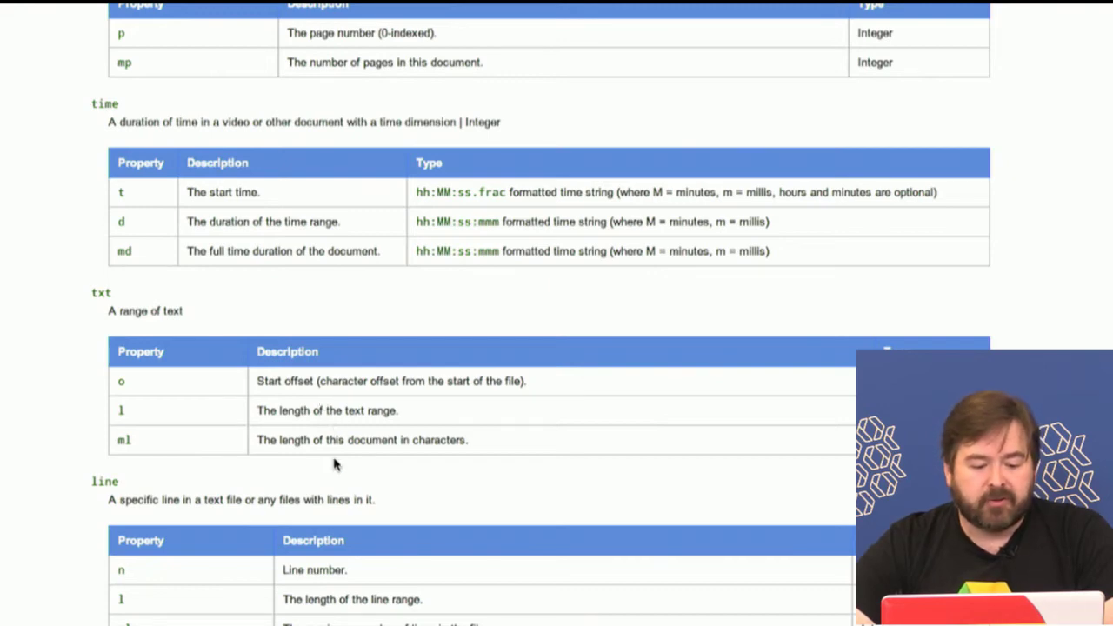
scroll(335, 464, "down", 2)
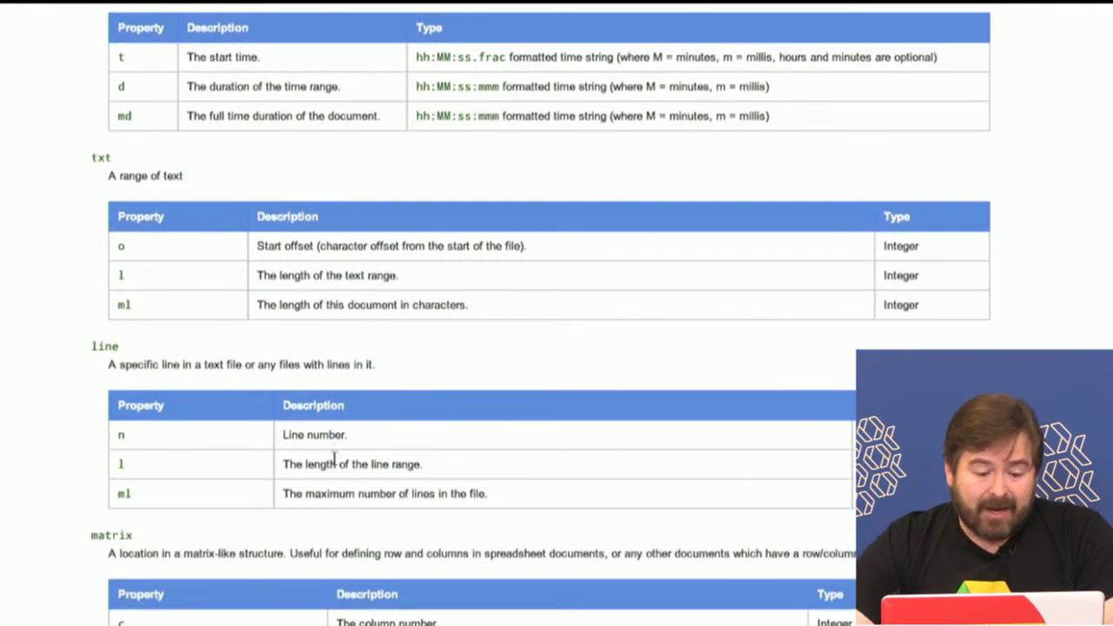
scroll(335, 458, "down", 1)
scroll(307, 478, "up", 6)
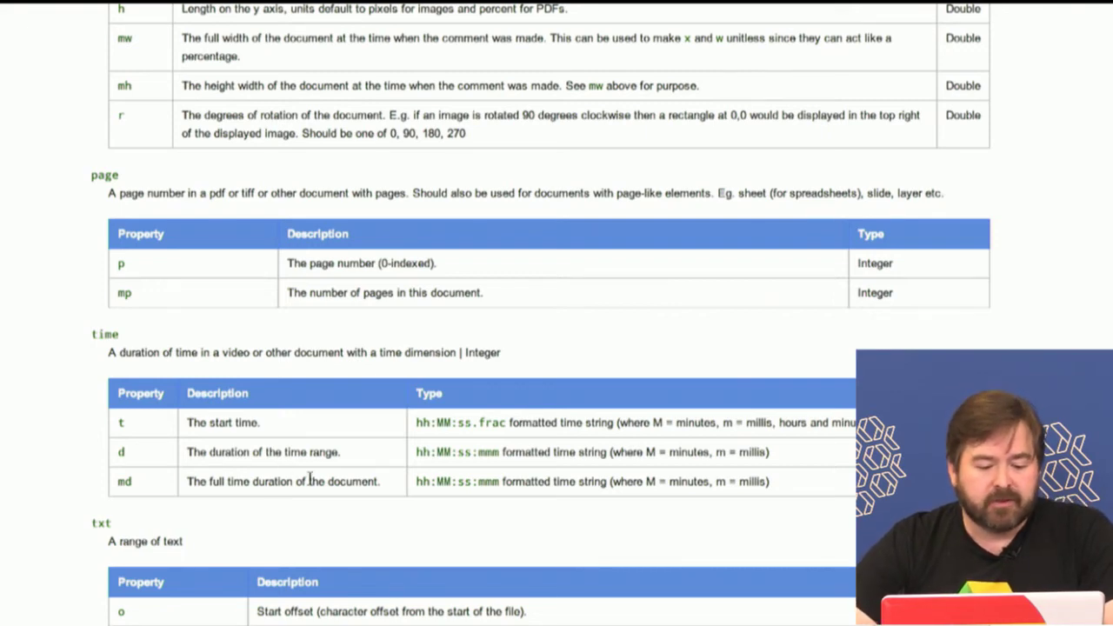
scroll(310, 480, "up", 4)
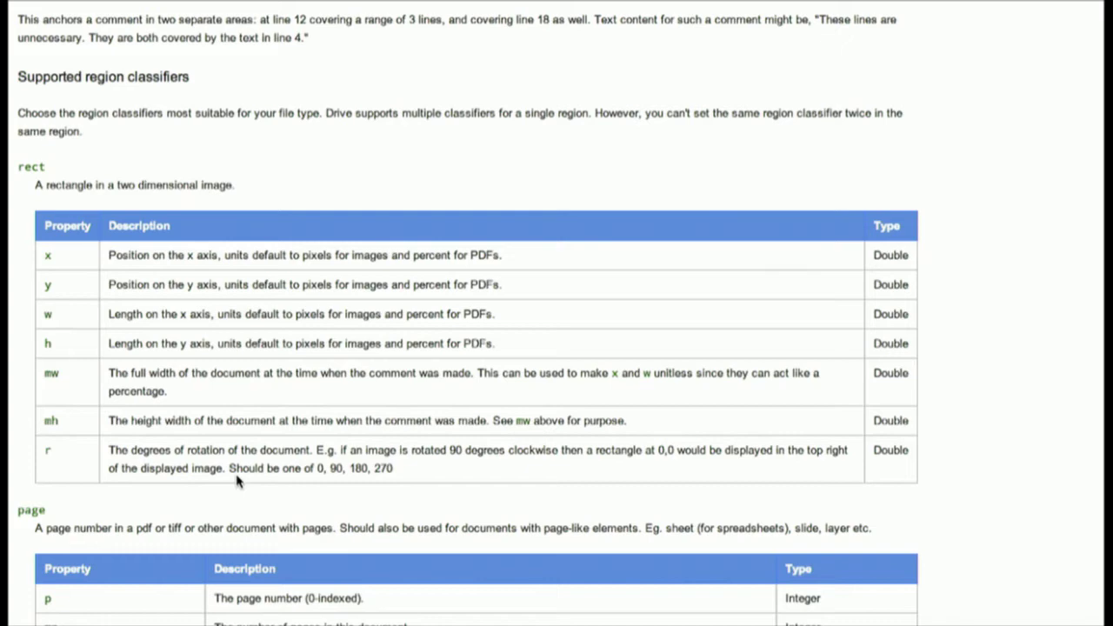
scroll(236, 481, "up", 3)
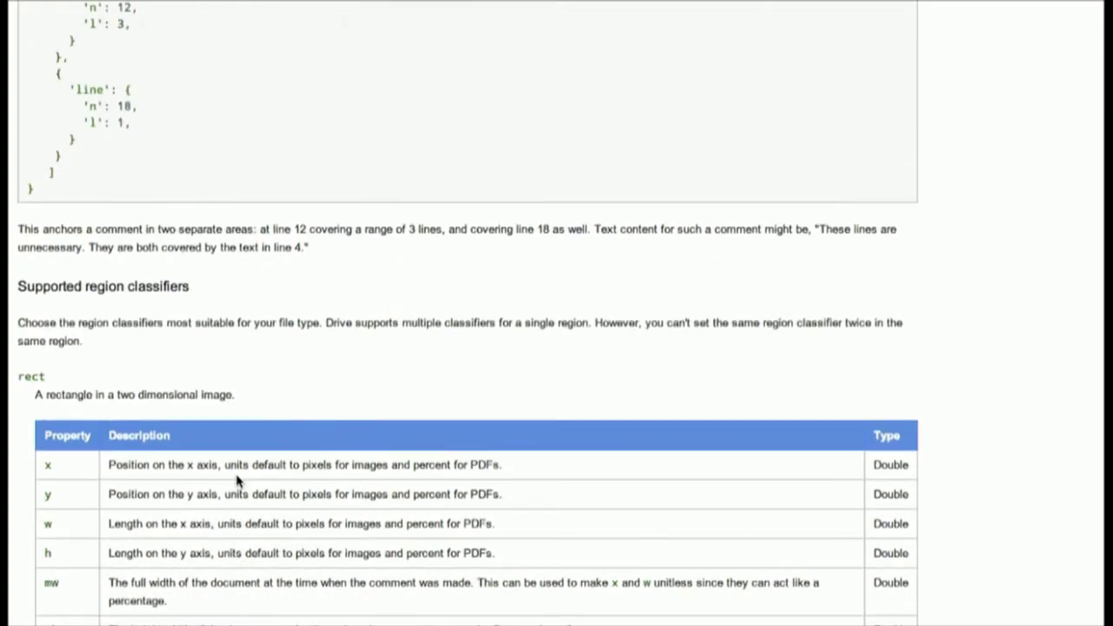
scroll(237, 481, "down", 9)
scroll(237, 481, "up", 5)
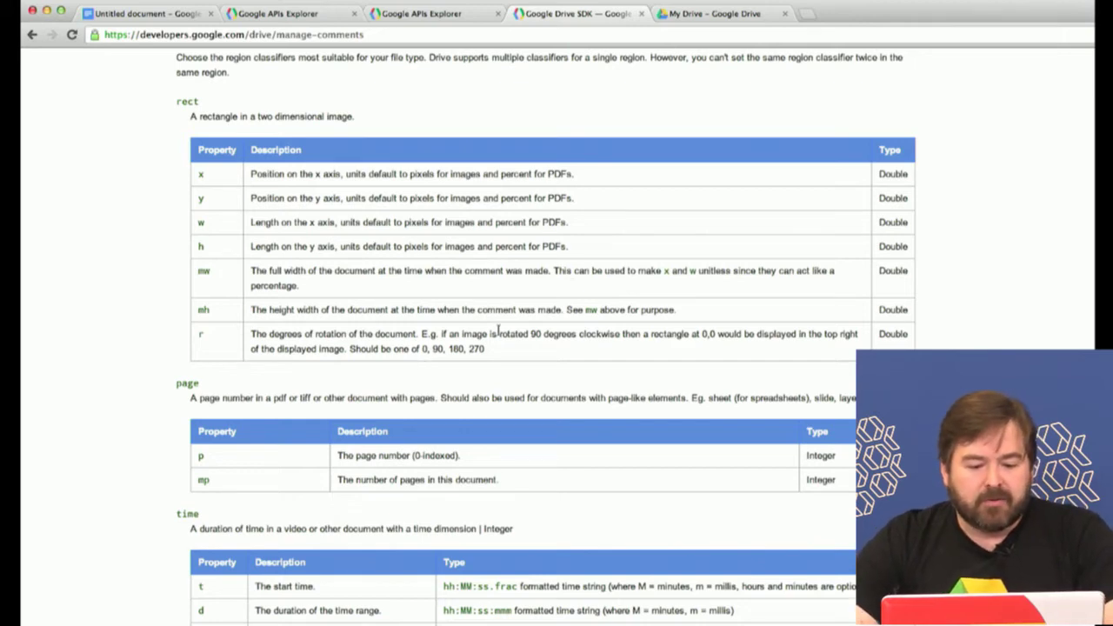
scroll(498, 329, "down", 4)
scroll(498, 334, "down", 8)
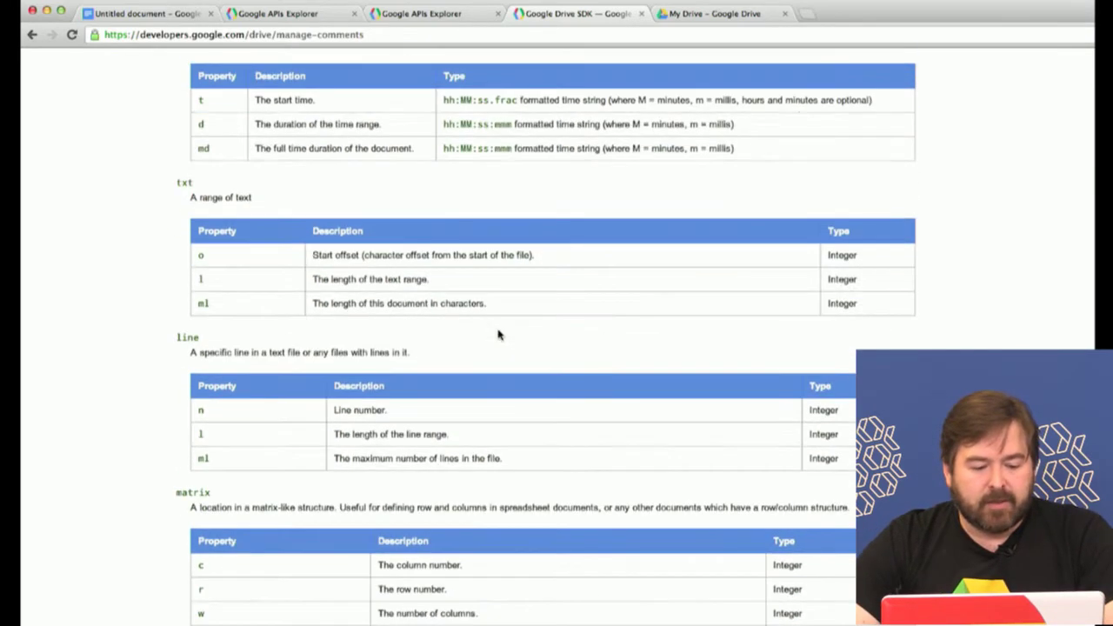
scroll(437, 458, "down", 6)
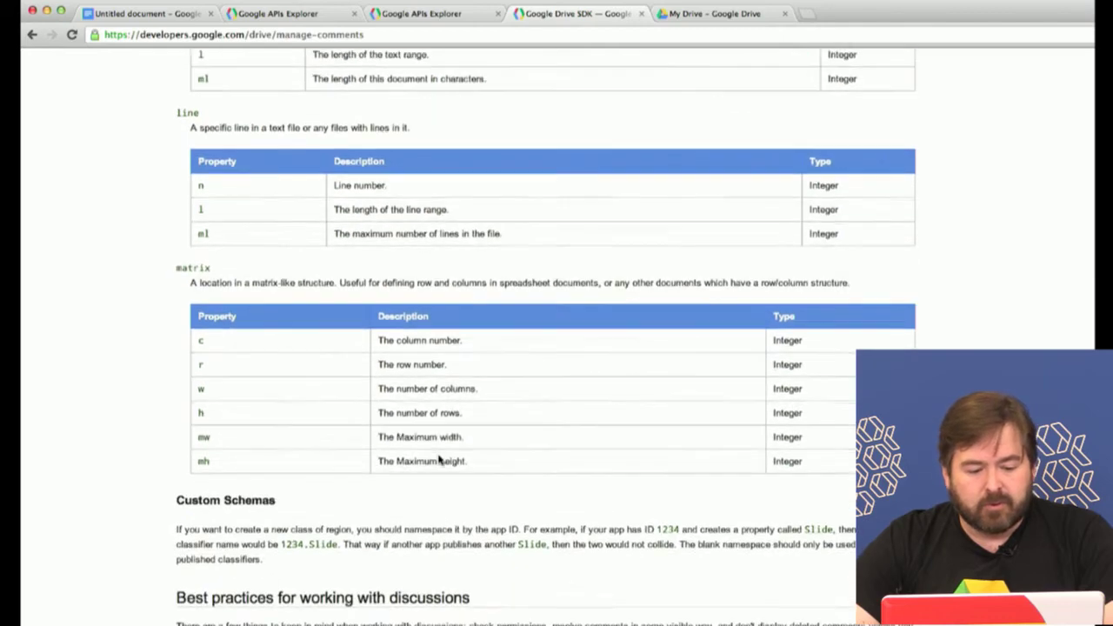
scroll(438, 454, "up", 8)
scroll(438, 455, "up", 18)
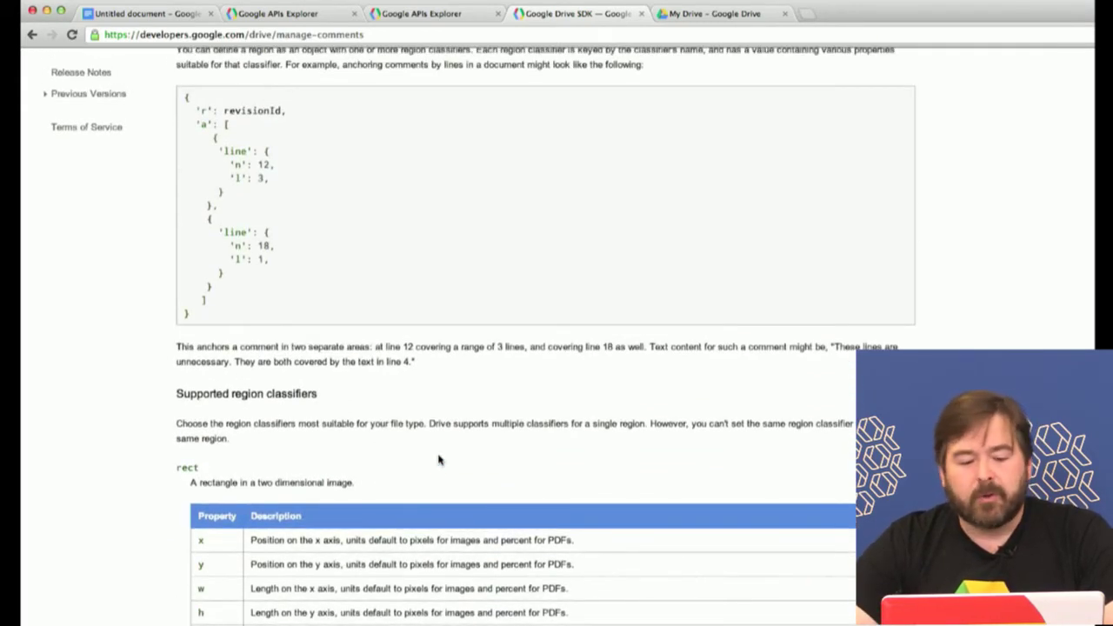
scroll(439, 457, "down", 15)
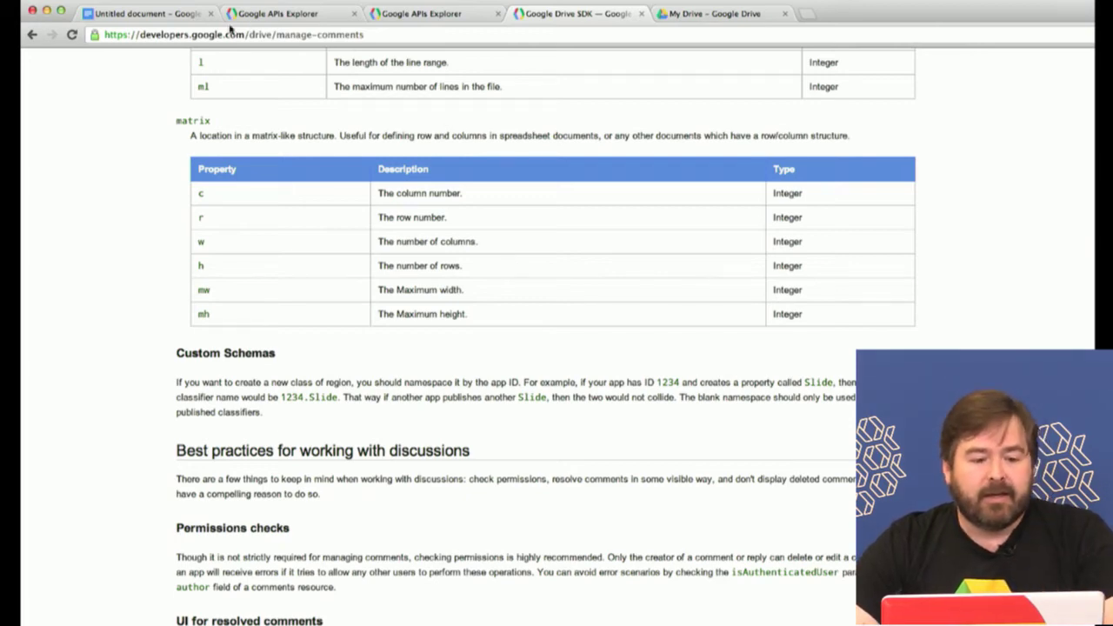
In the drive.comments.list response, select the comment's anchor value kix.pu74r746x312
left_click(290, 15)
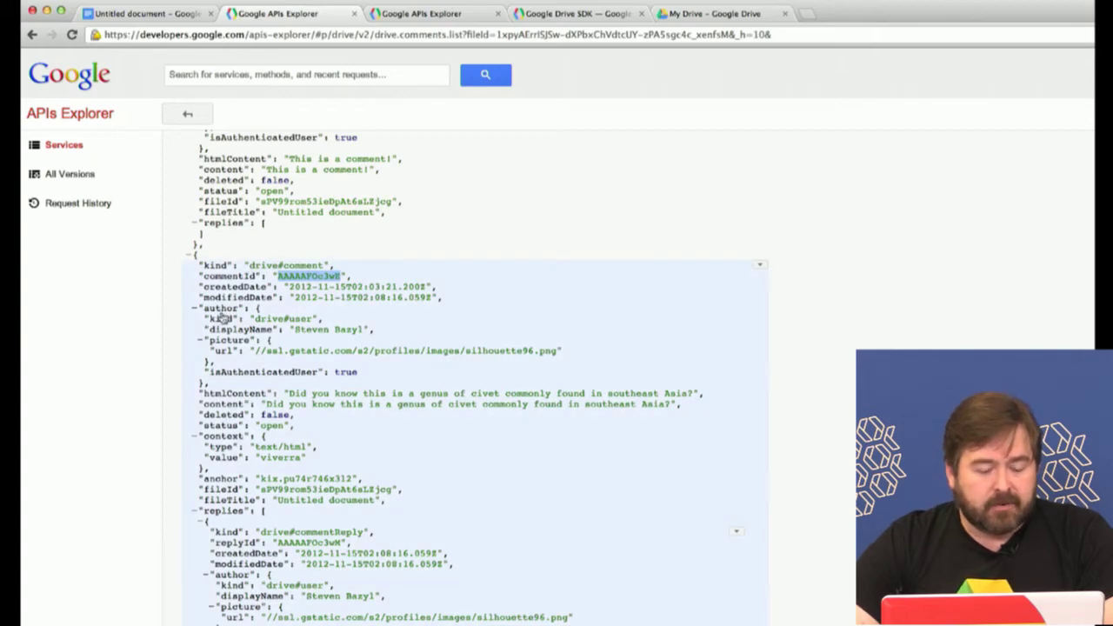
scroll(225, 319, "up", 5)
scroll(222, 312, "down", 2)
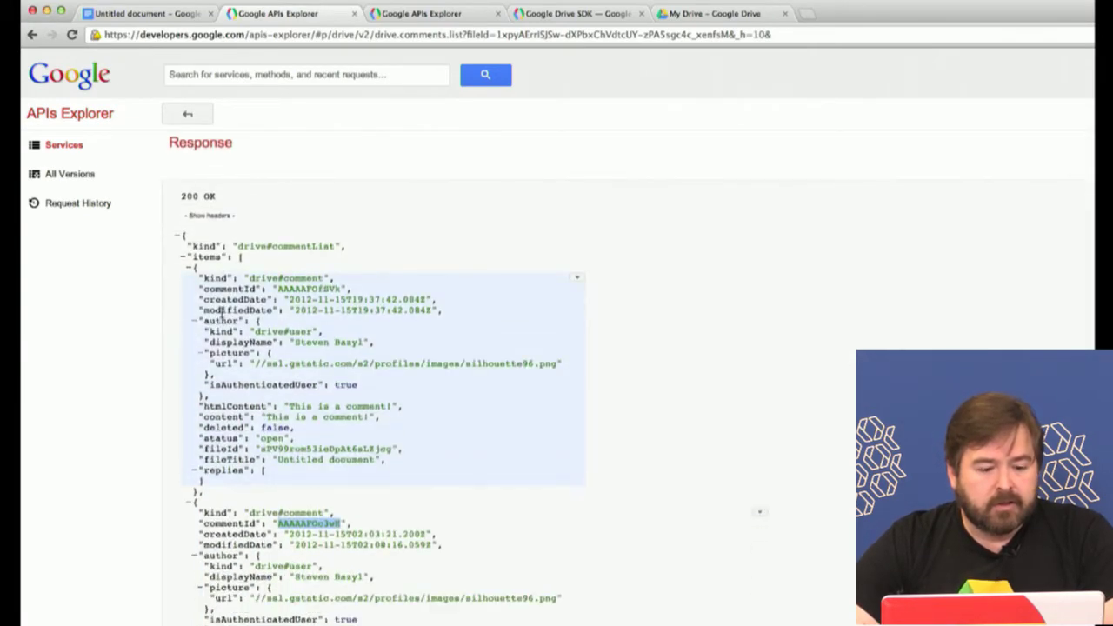
scroll(224, 315, "up", 4)
scroll(224, 322, "down", 3)
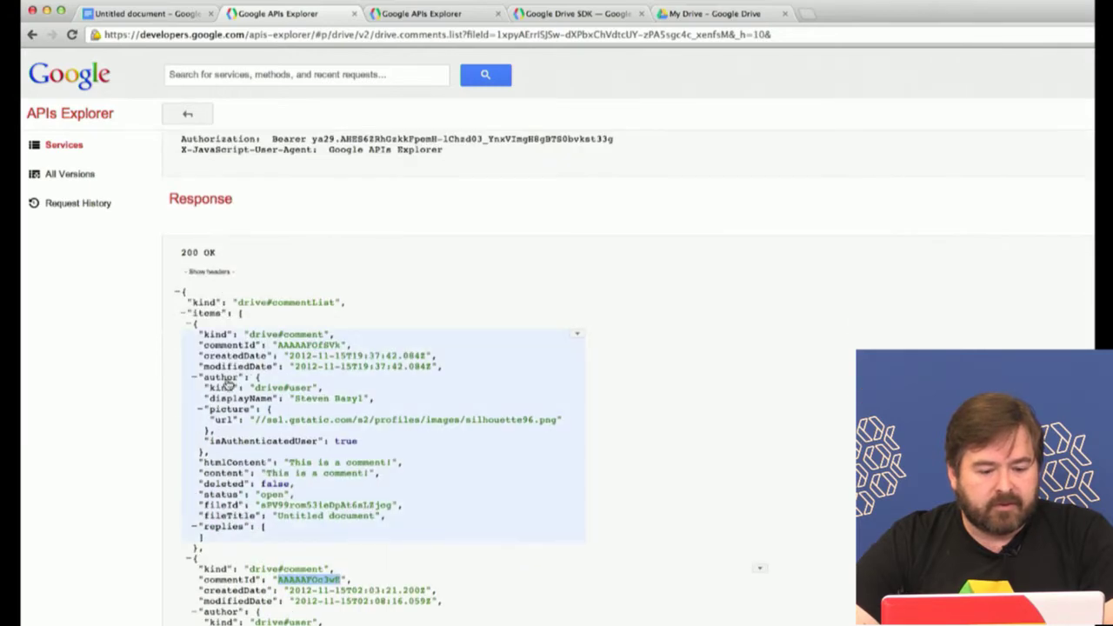
scroll(227, 478, "down", 4)
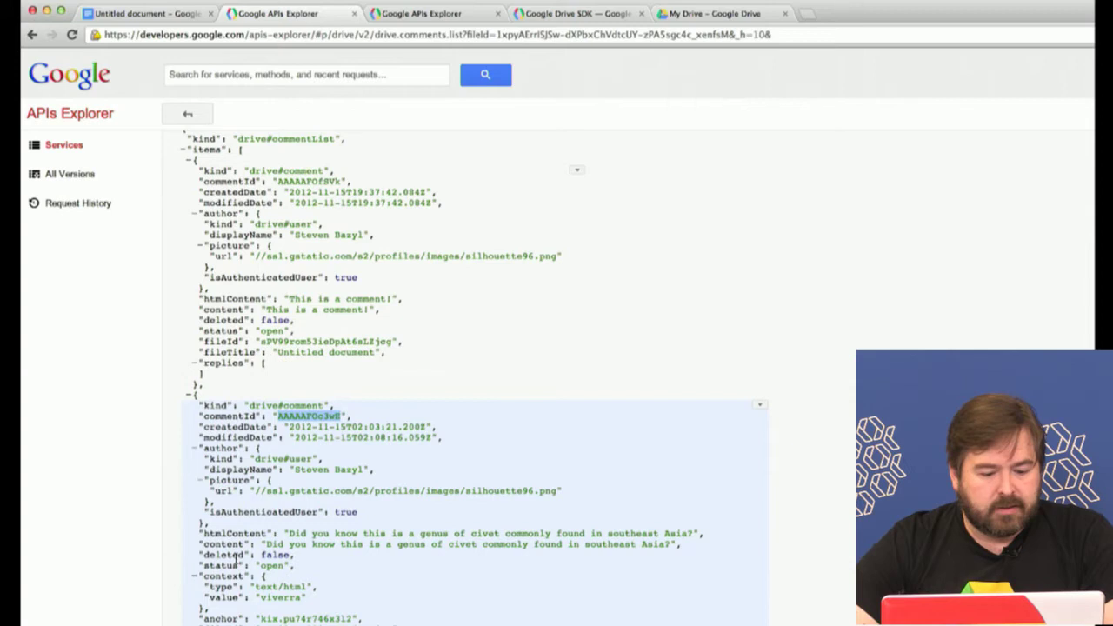
scroll(235, 556, "down", 2)
double_click(271, 554)
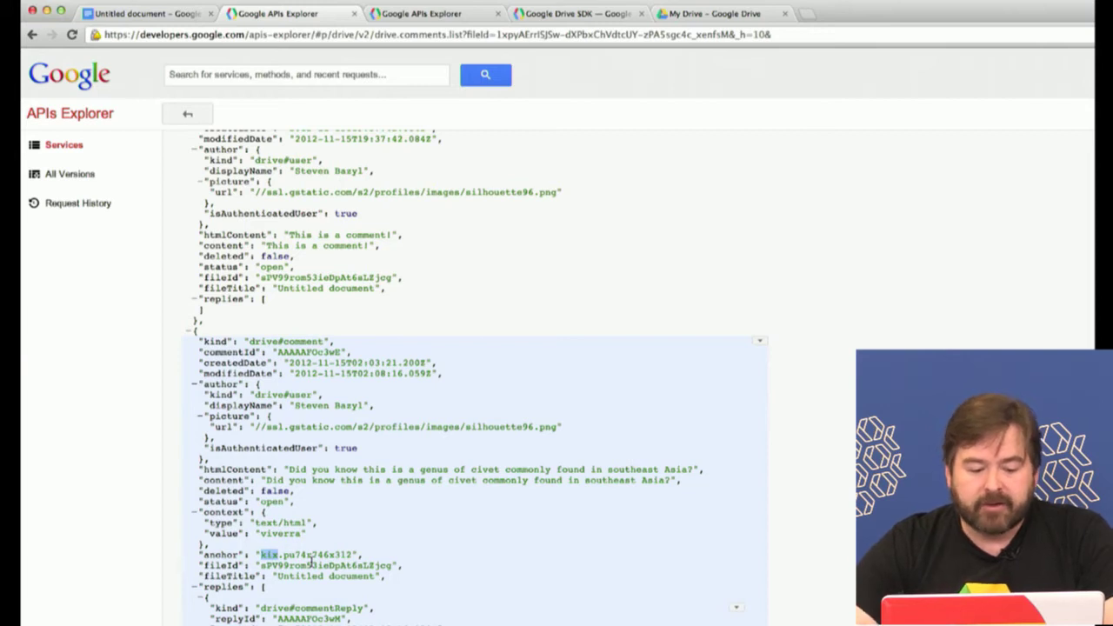
left_click(303, 554)
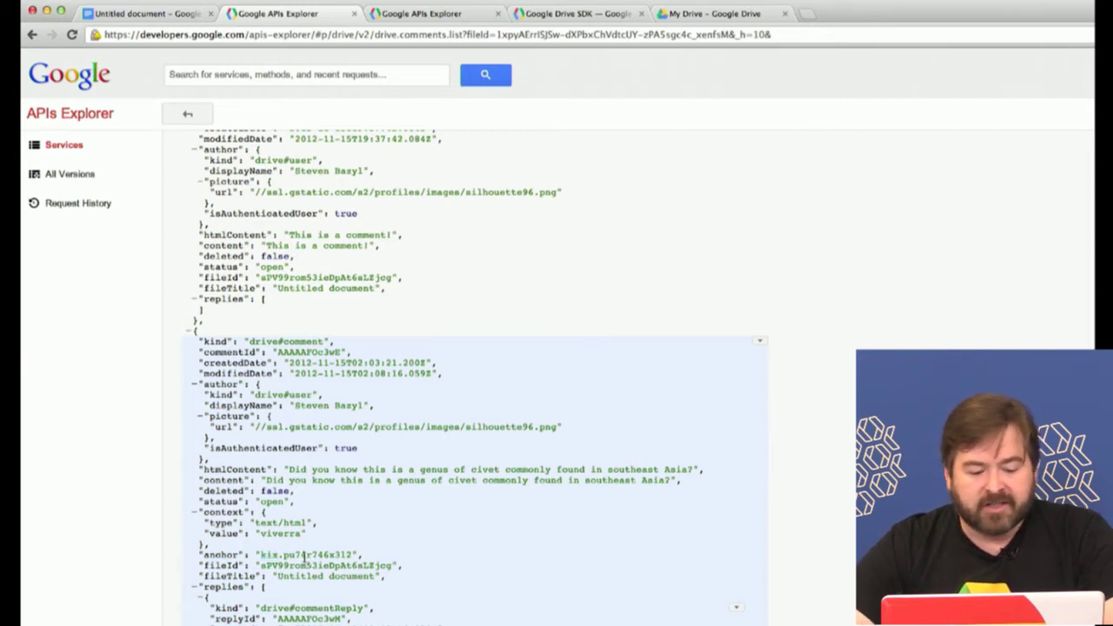
double_click(303, 554)
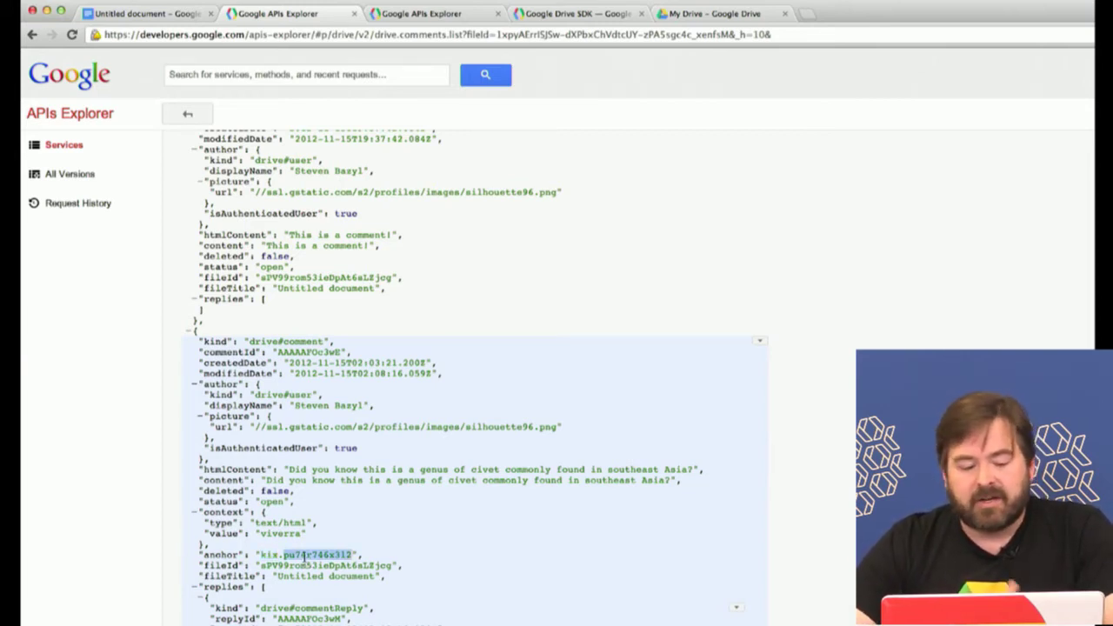